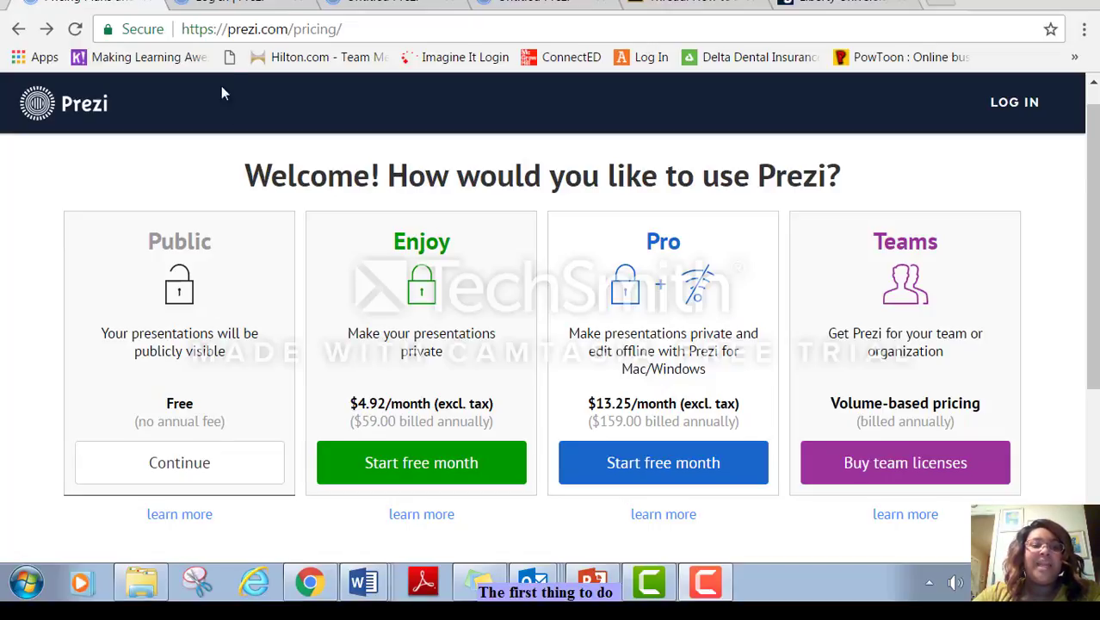
# Open the Prezi login page and log in with the prefilled account credentials.
pyautogui.click(227, 4)
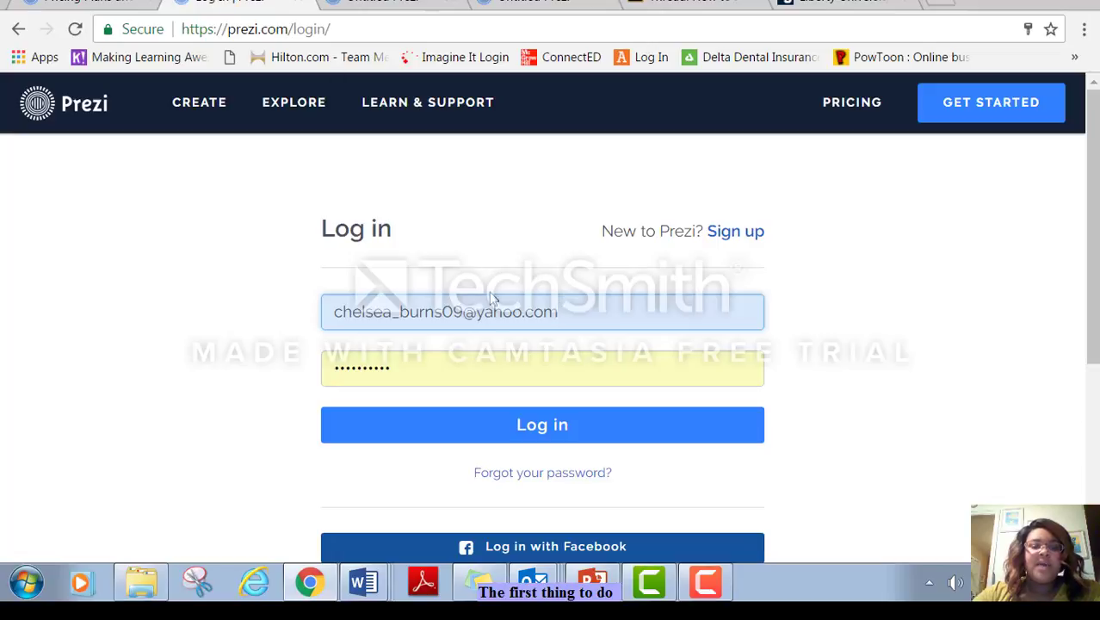
pyautogui.click(558, 429)
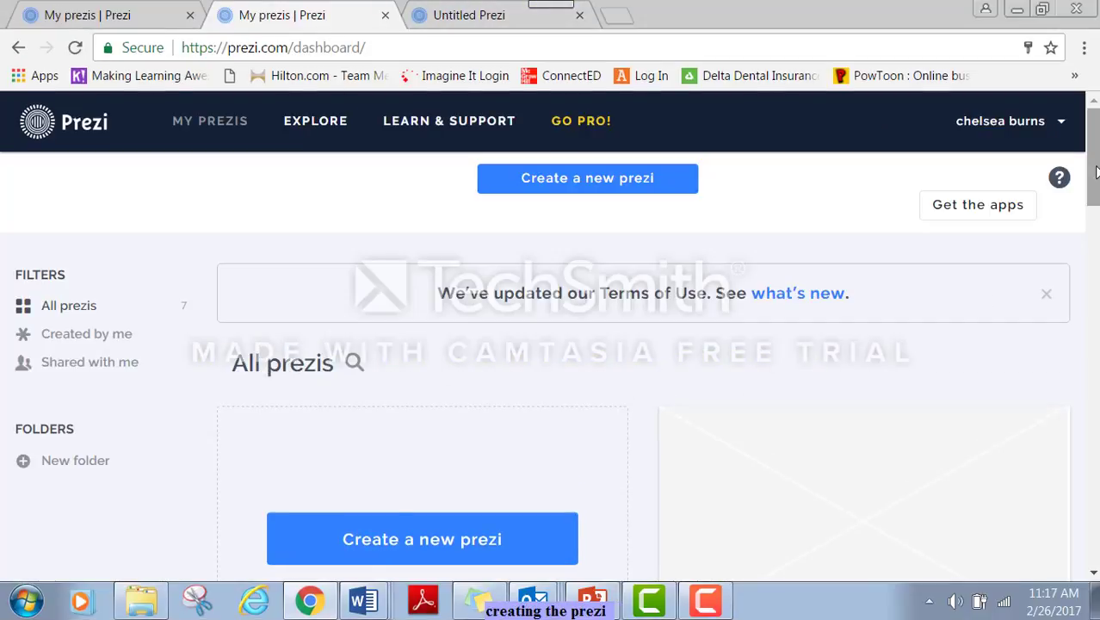
# Create a new prezi from the popular template "Explain a Topic".
pyautogui.moveTo(1096, 172)
pyautogui.mouseDown()
pyautogui.moveTo(1097, 236)
pyautogui.moveTo(1096, 163)
pyautogui.mouseUp()
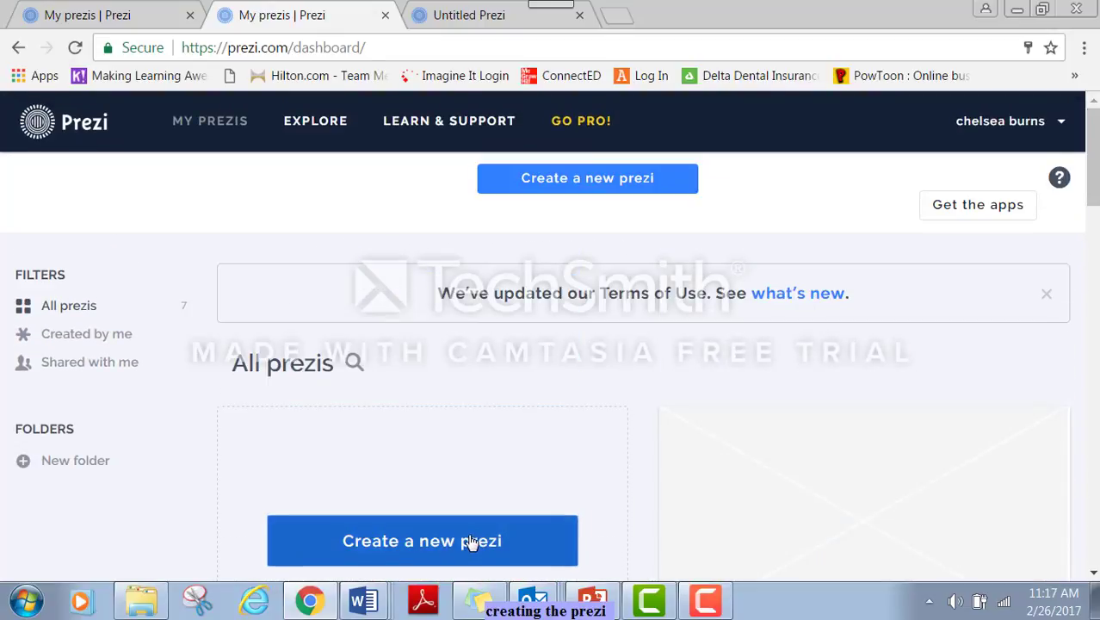
pyautogui.click(471, 542)
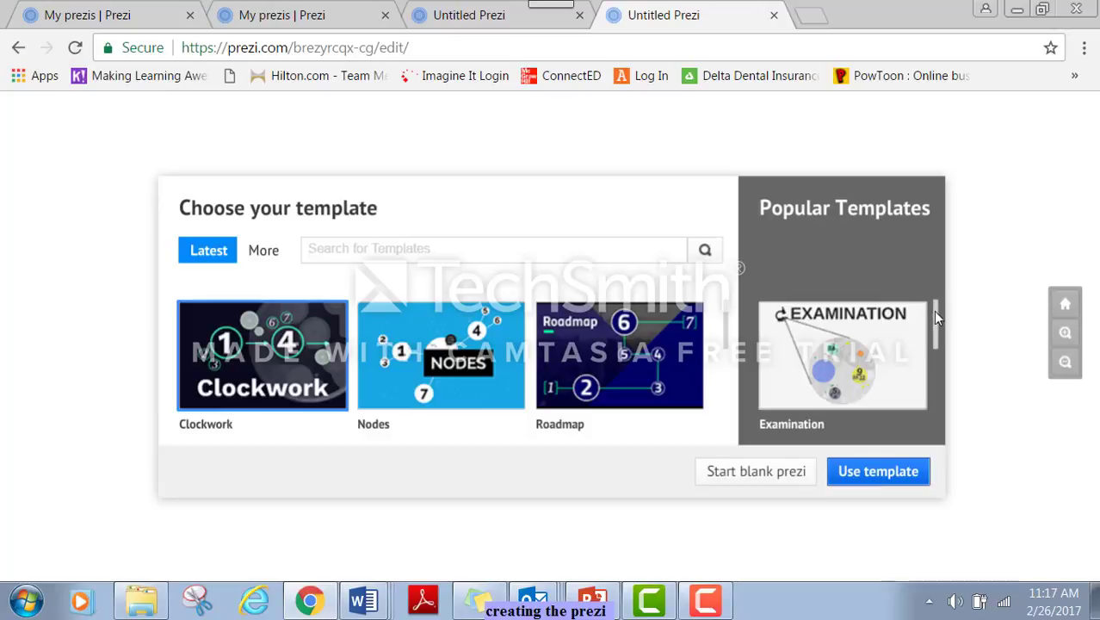
pyautogui.scroll(-1, 937, 345)
pyautogui.moveTo(939, 352); pyautogui.dragTo(941, 434)
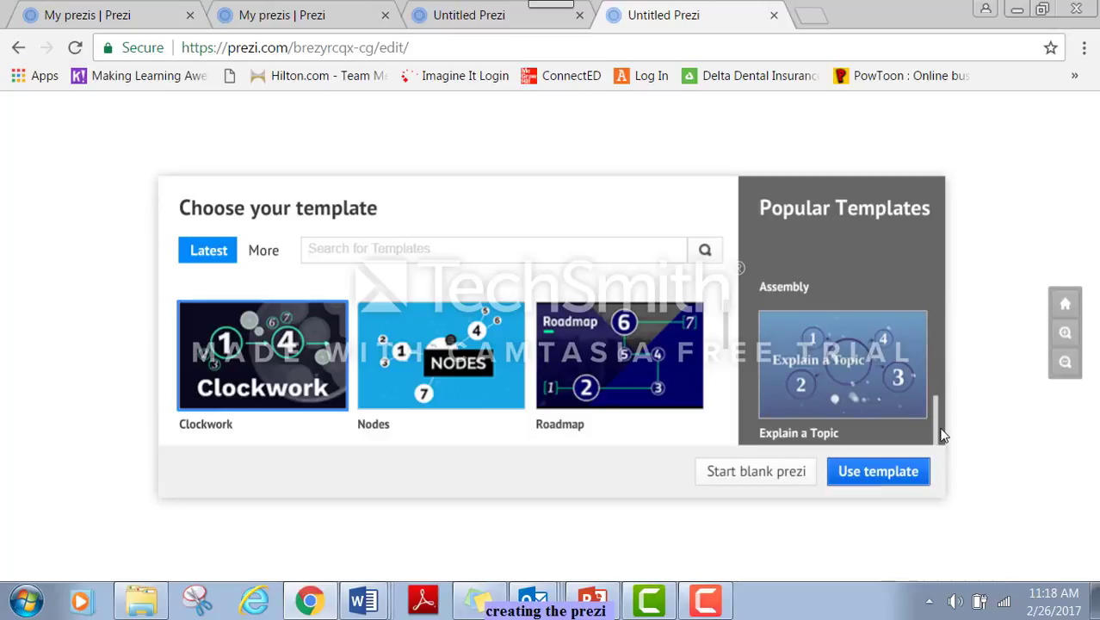
pyautogui.click(839, 376)
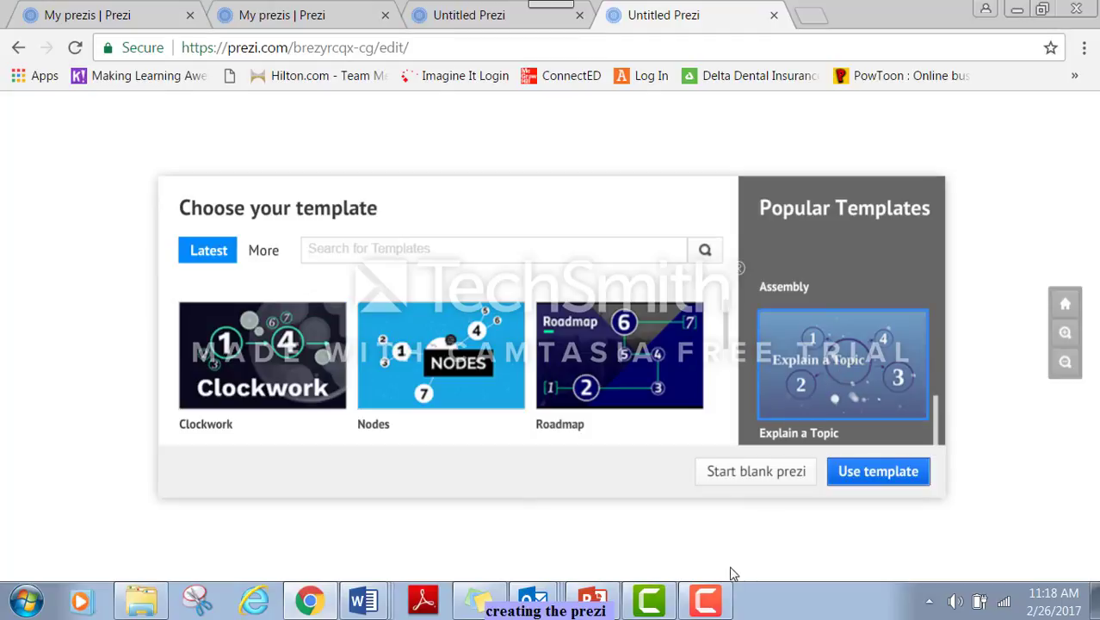
pyautogui.click(885, 473)
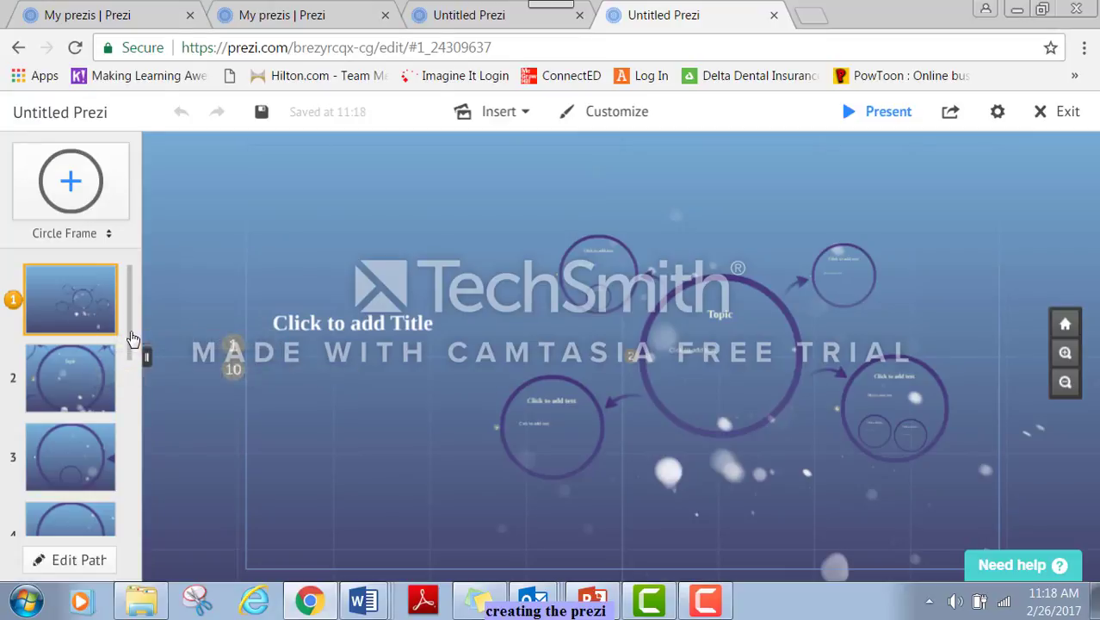
# Step through path points 1 to 4 of the template to examine their views, and return to the overview.
pyautogui.moveTo(134, 338); pyautogui.dragTo(119, 289)
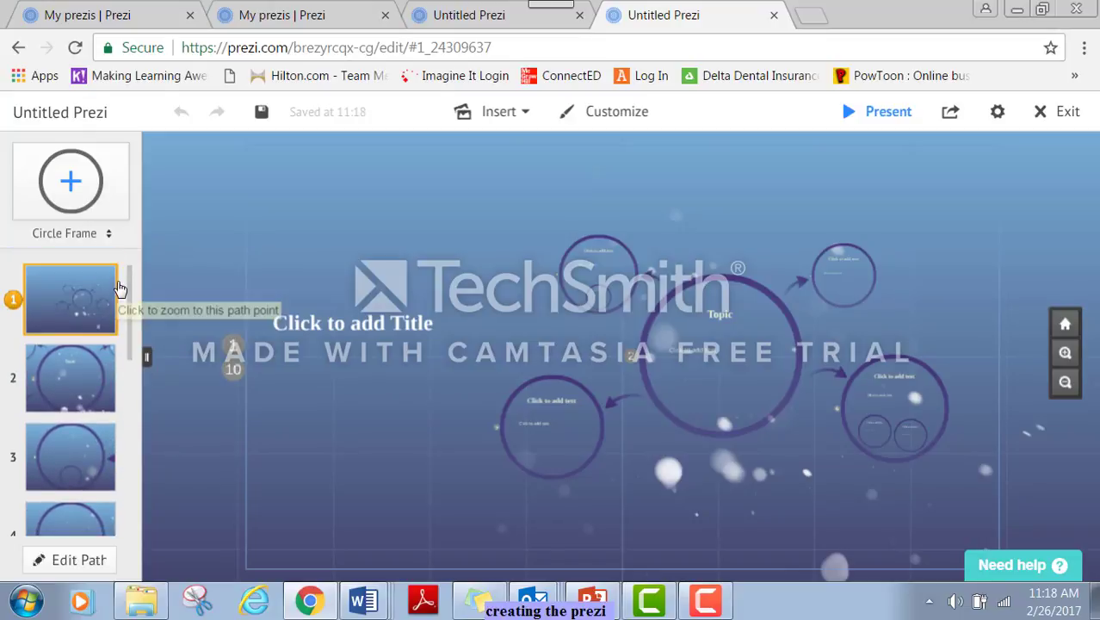
pyautogui.click(81, 310)
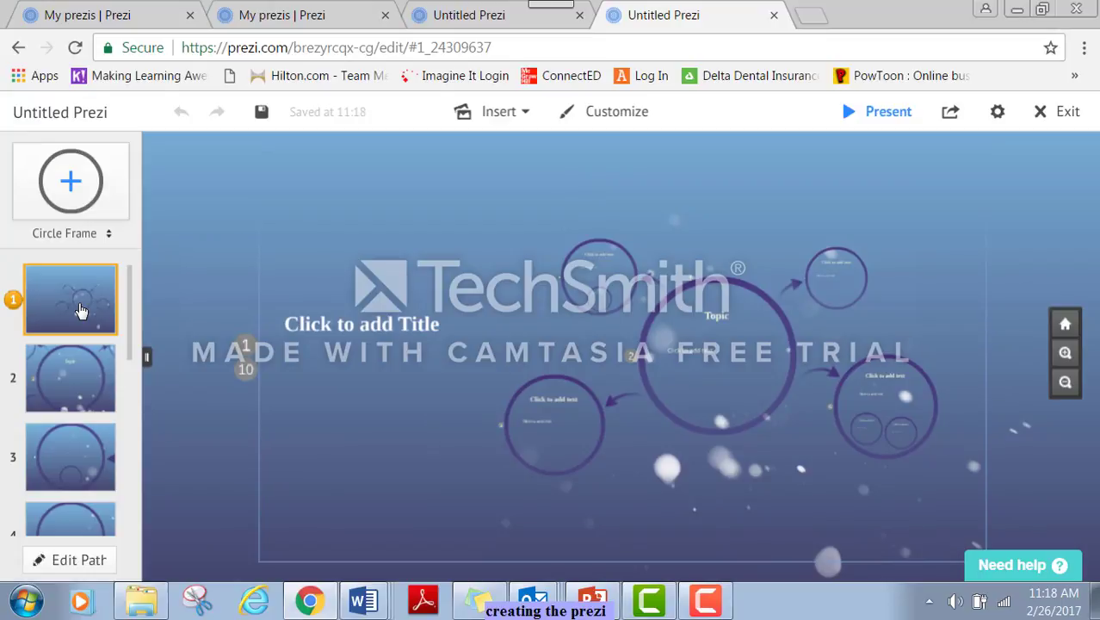
pyautogui.click(66, 393)
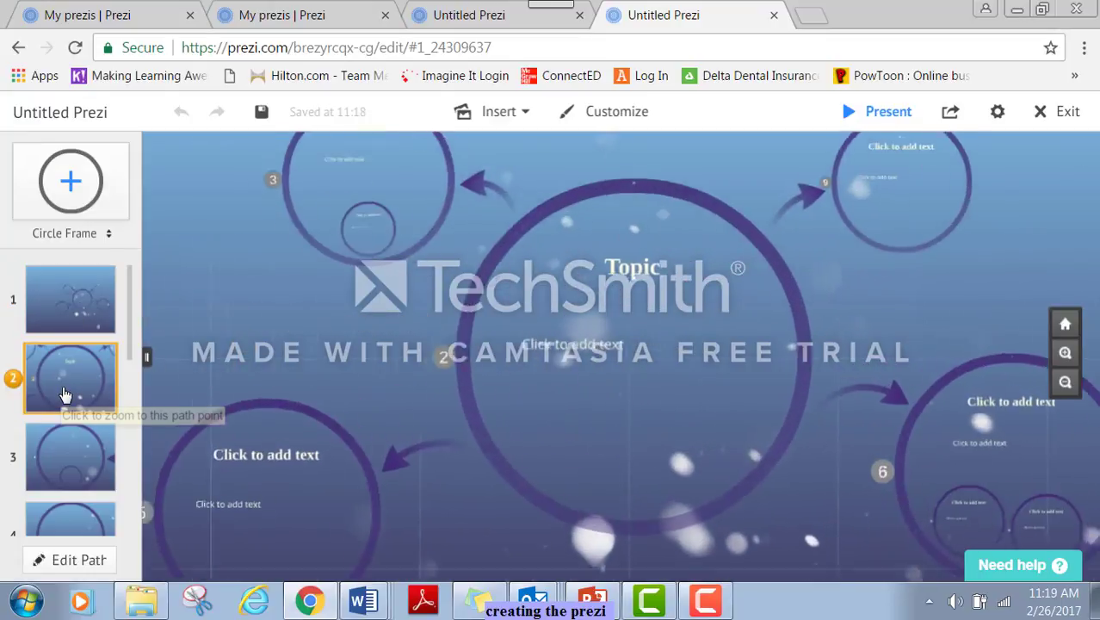
pyautogui.click(84, 468)
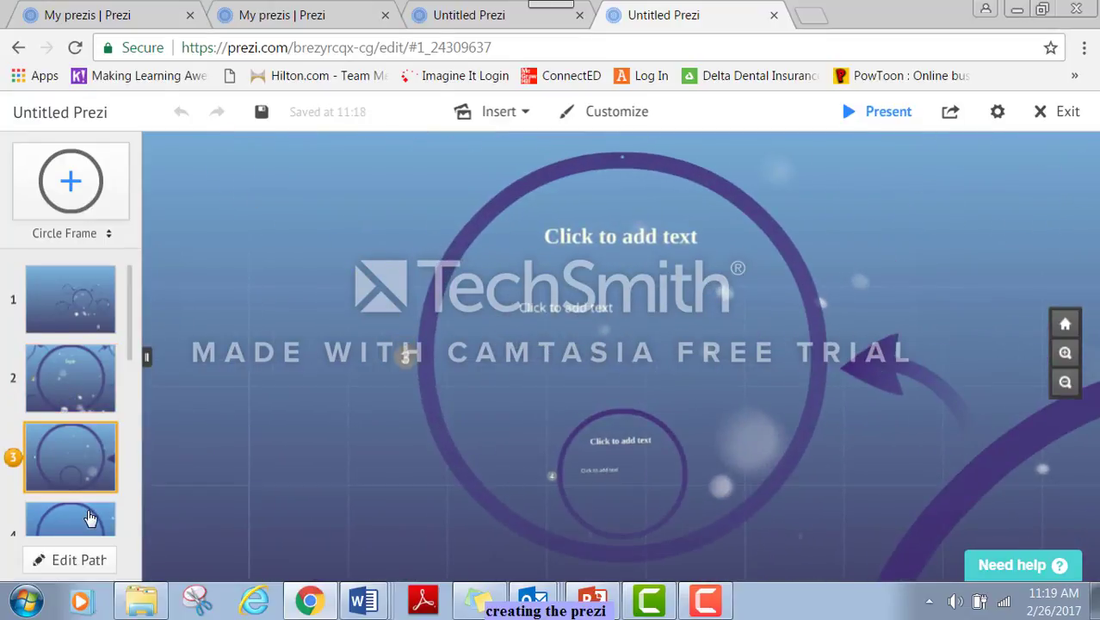
pyautogui.click(91, 517)
pyautogui.click(97, 296)
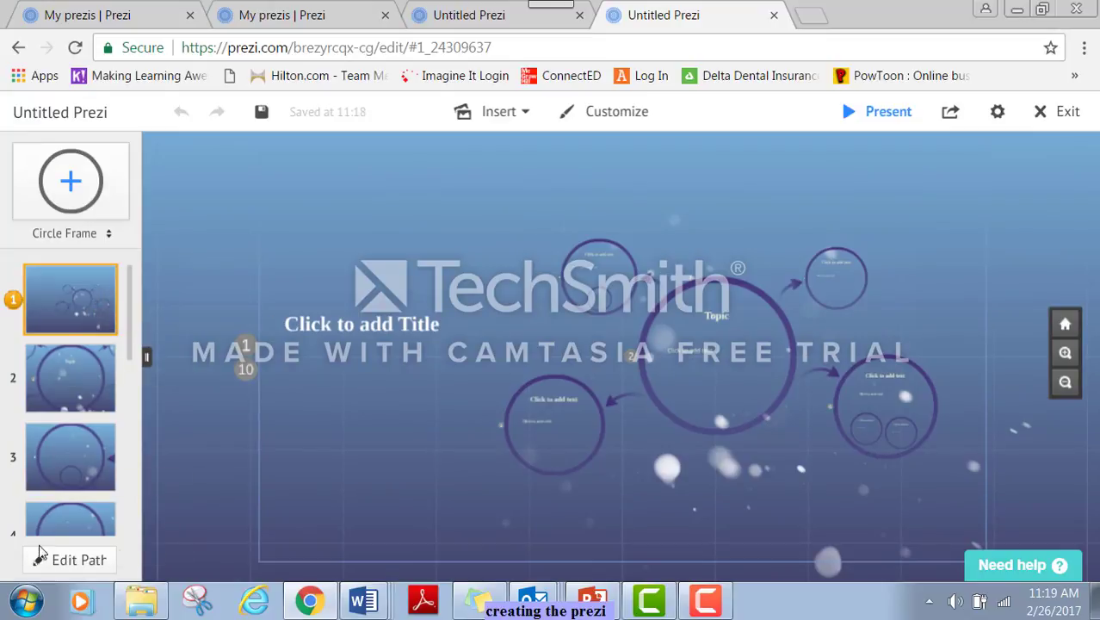
# Edit the presentation path so the upper-right circle becomes point 3 and the upper-left circle becomes point 9.
pyautogui.click(56, 562)
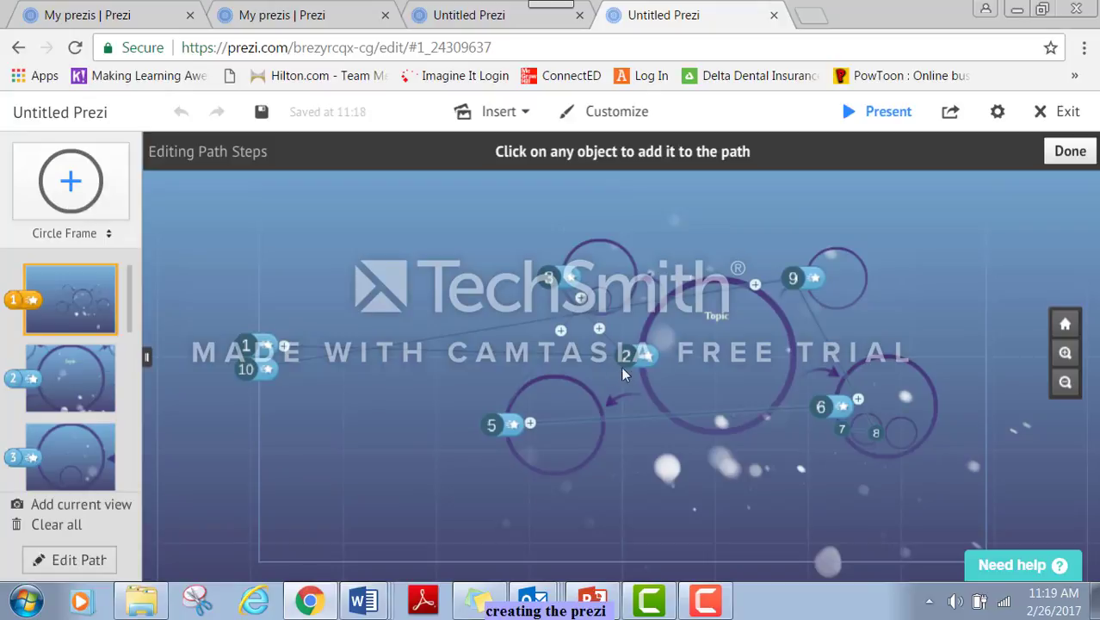
pyautogui.click(557, 282)
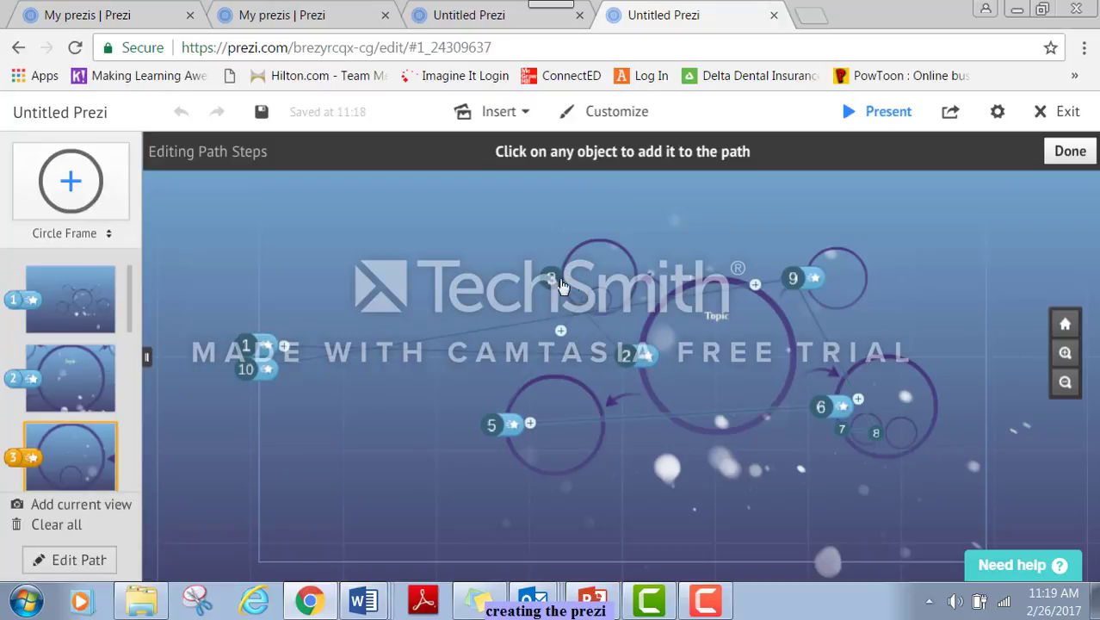
pyautogui.moveTo(561, 286)
pyautogui.mouseDown()
pyautogui.moveTo(608, 320)
pyautogui.moveTo(759, 325)
pyautogui.moveTo(848, 394)
pyautogui.mouseUp()
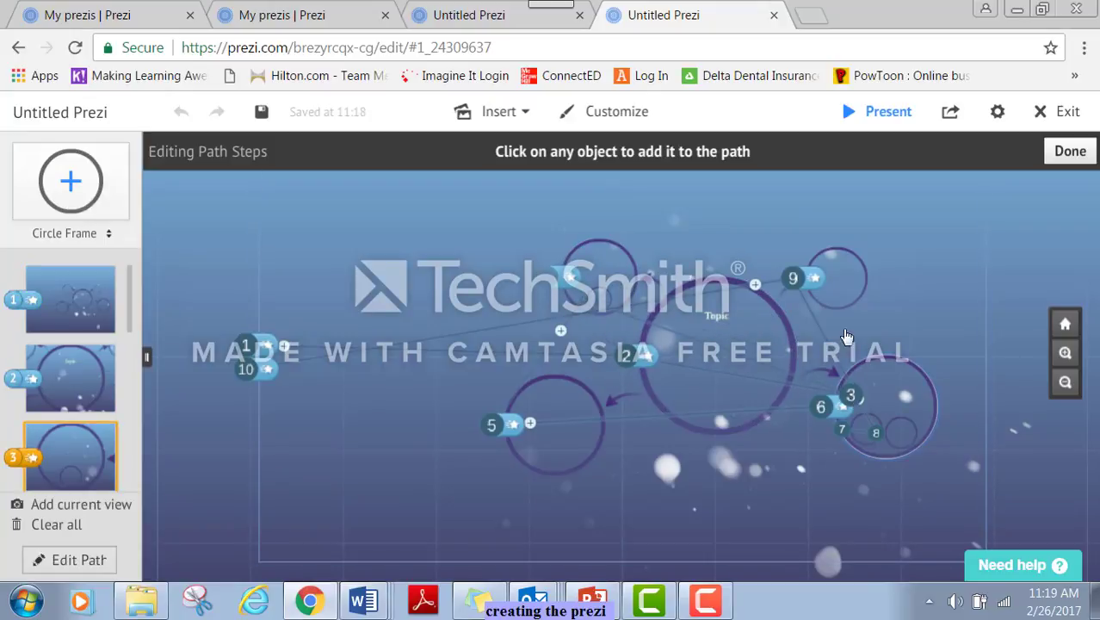
pyautogui.moveTo(847, 336)
pyautogui.mouseDown()
pyautogui.moveTo(830, 286)
pyautogui.moveTo(736, 298)
pyautogui.moveTo(611, 279)
pyautogui.mouseUp()
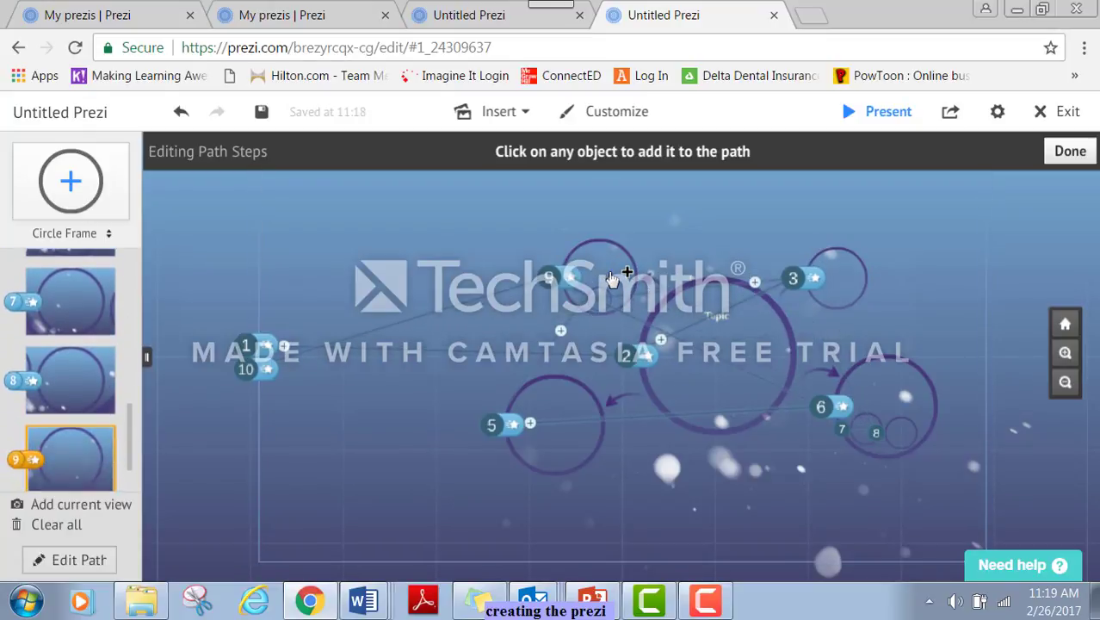
# Add the upper-left circle to the end of the path, followed by captures of the current view.
pyautogui.click(611, 280)
pyautogui.click(179, 556)
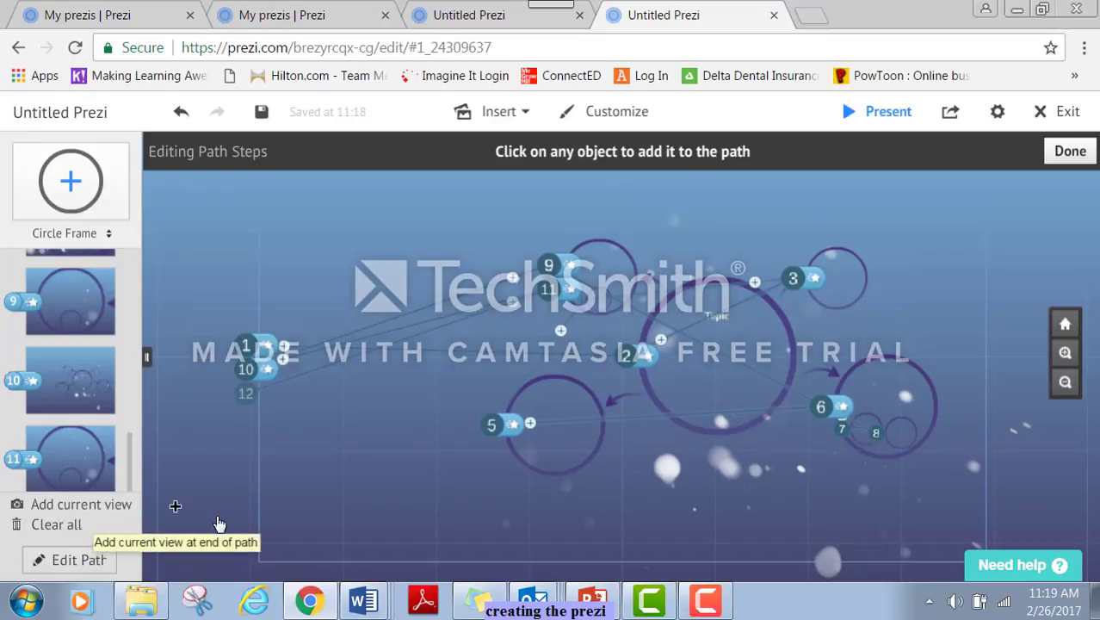
pyautogui.rightClick(709, 591)
pyautogui.click(662, 457)
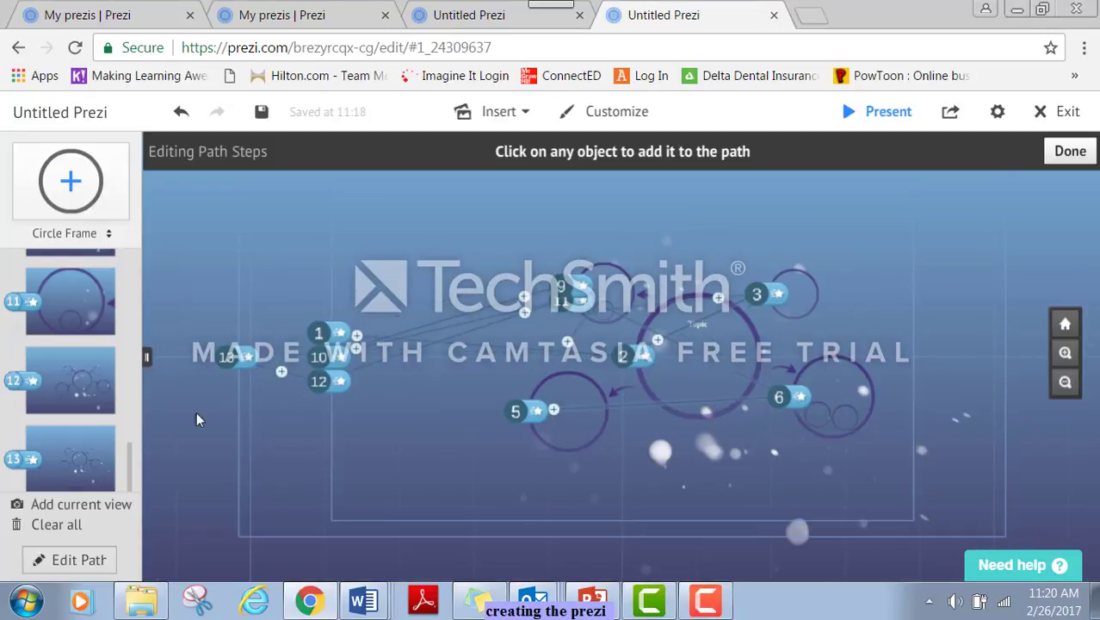
pyautogui.click(86, 504)
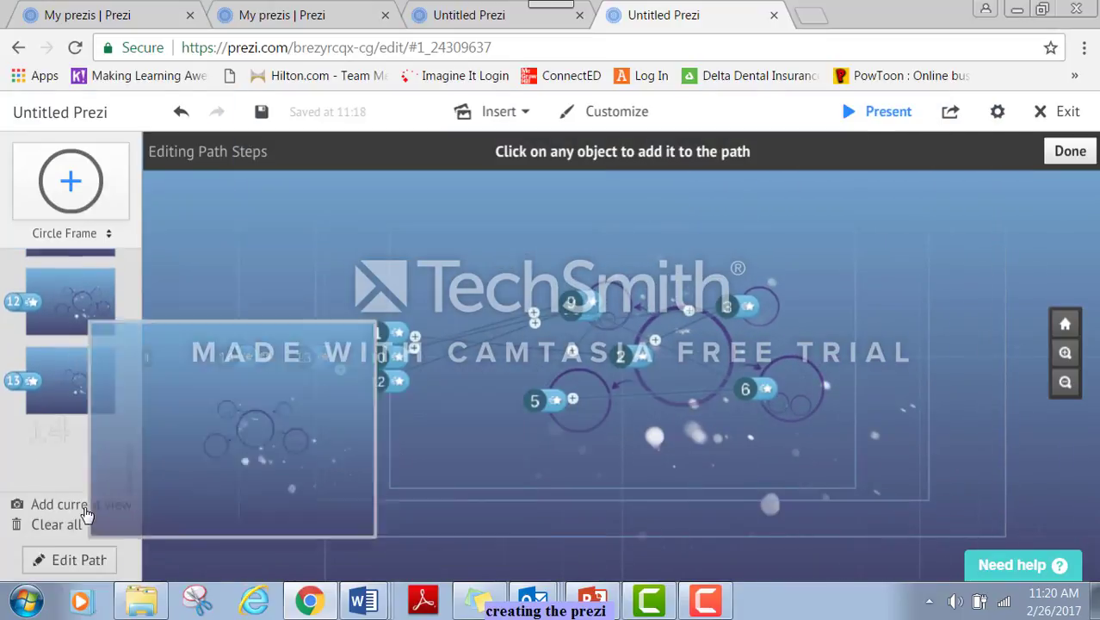
pyautogui.moveTo(227, 356); pyautogui.dragTo(277, 478)
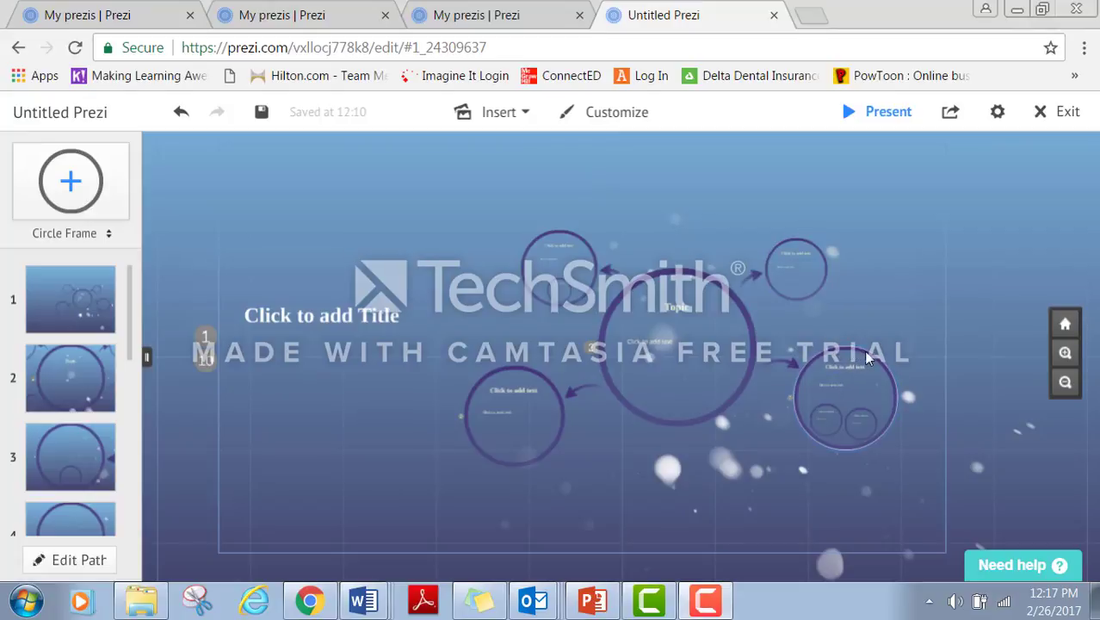
# Delete the upper-right circle frame and the arrow pointing to it from the central Topic circle.
pyautogui.click(824, 260)
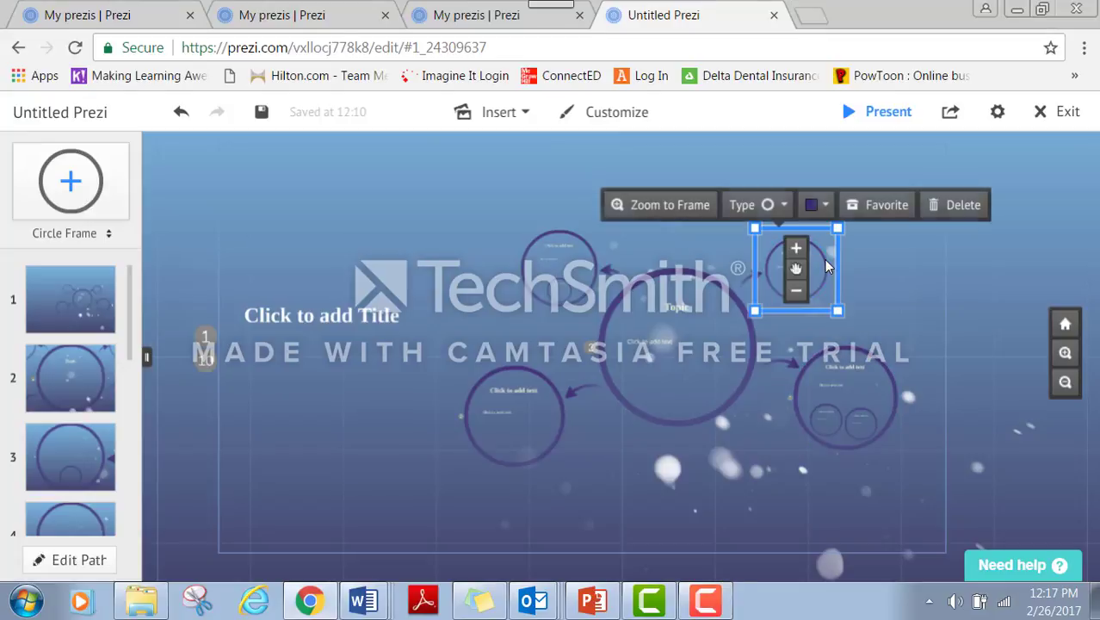
pyautogui.click(947, 209)
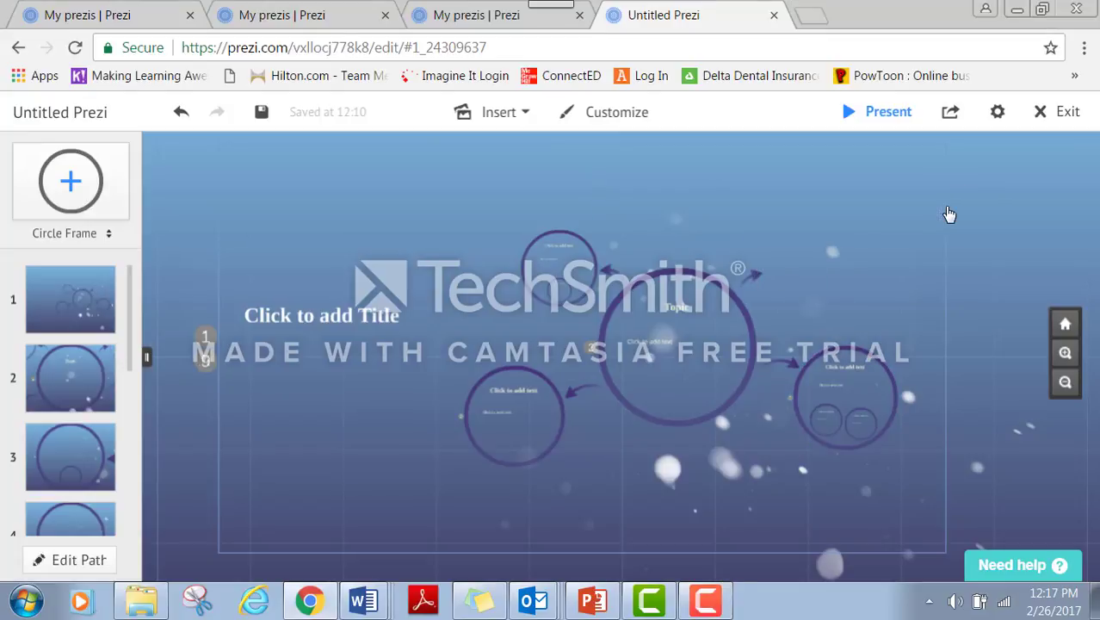
pyautogui.click(749, 275)
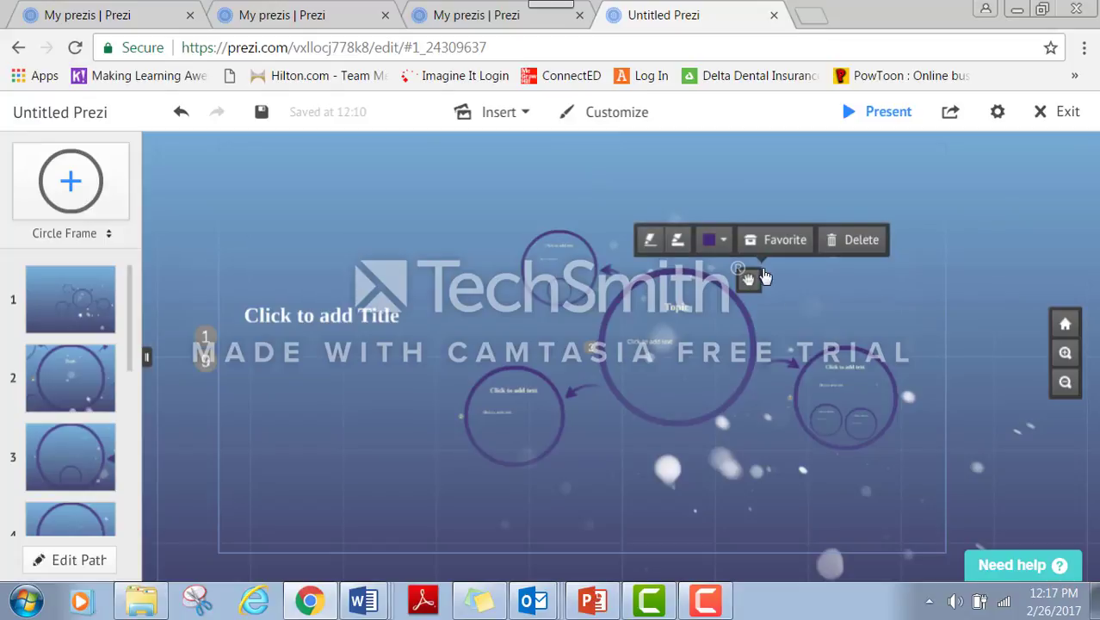
pyautogui.click(864, 240)
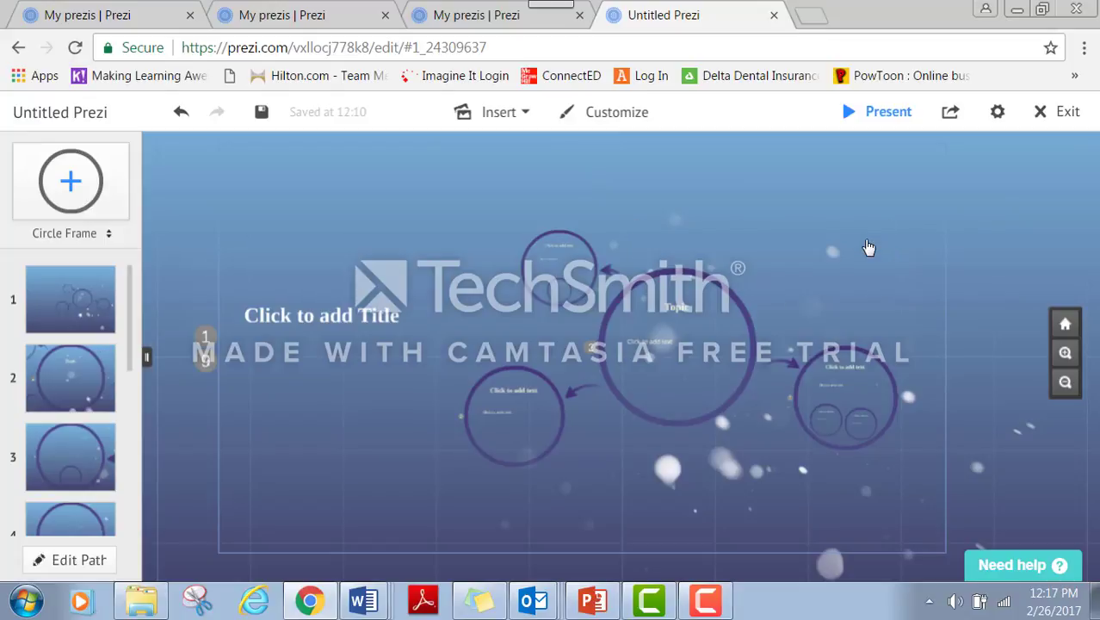
# Delete the upper-left circle frame and the arrow leading to it from the central Topic circle.
pyautogui.click(590, 284)
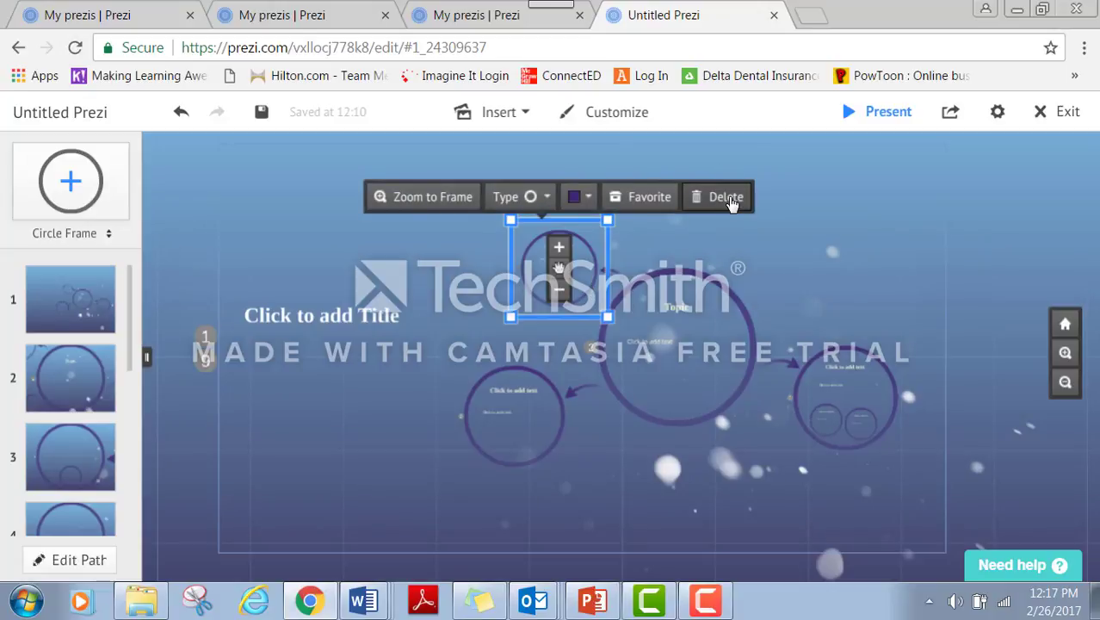
pyautogui.click(730, 200)
pyautogui.click(613, 272)
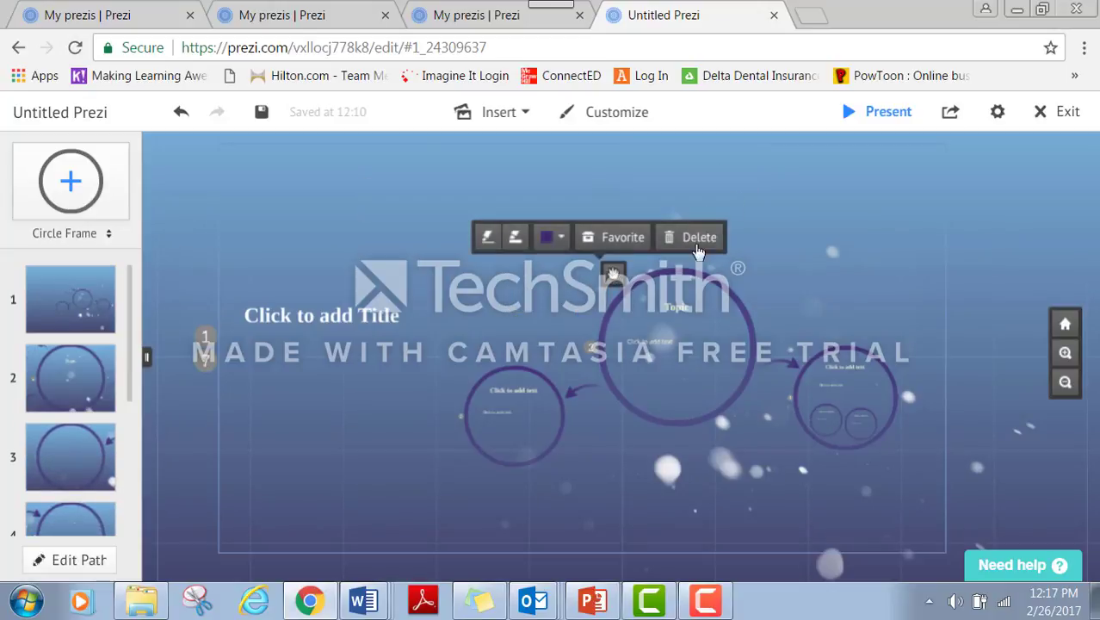
pyautogui.click(711, 249)
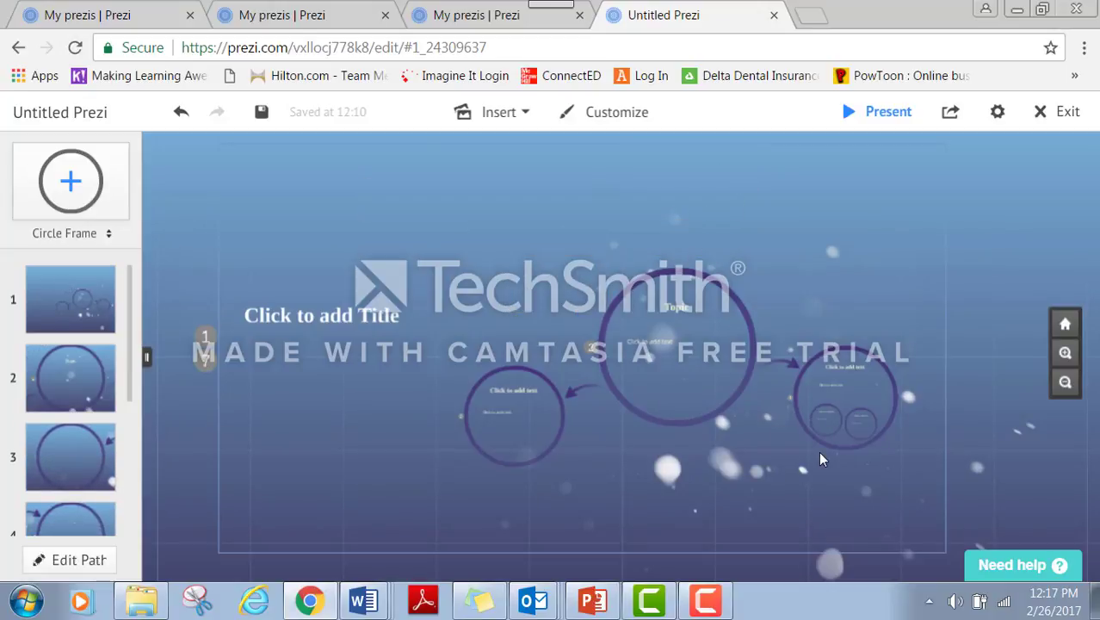
# Delete the two small circle frames nested inside the lower-right circle.
pyautogui.click(833, 420)
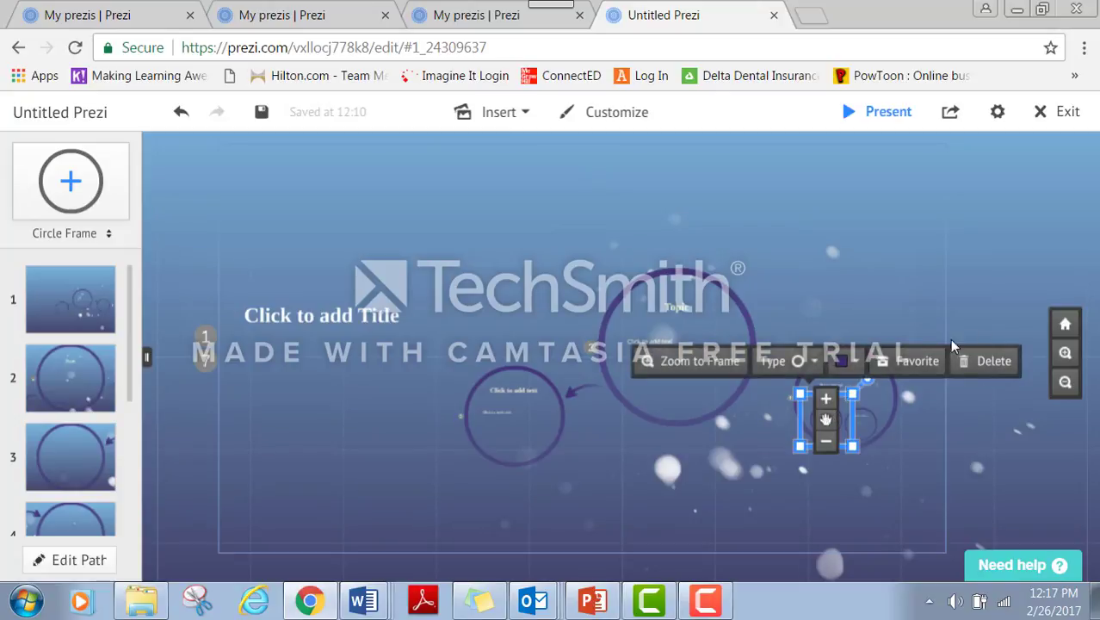
pyautogui.click(988, 365)
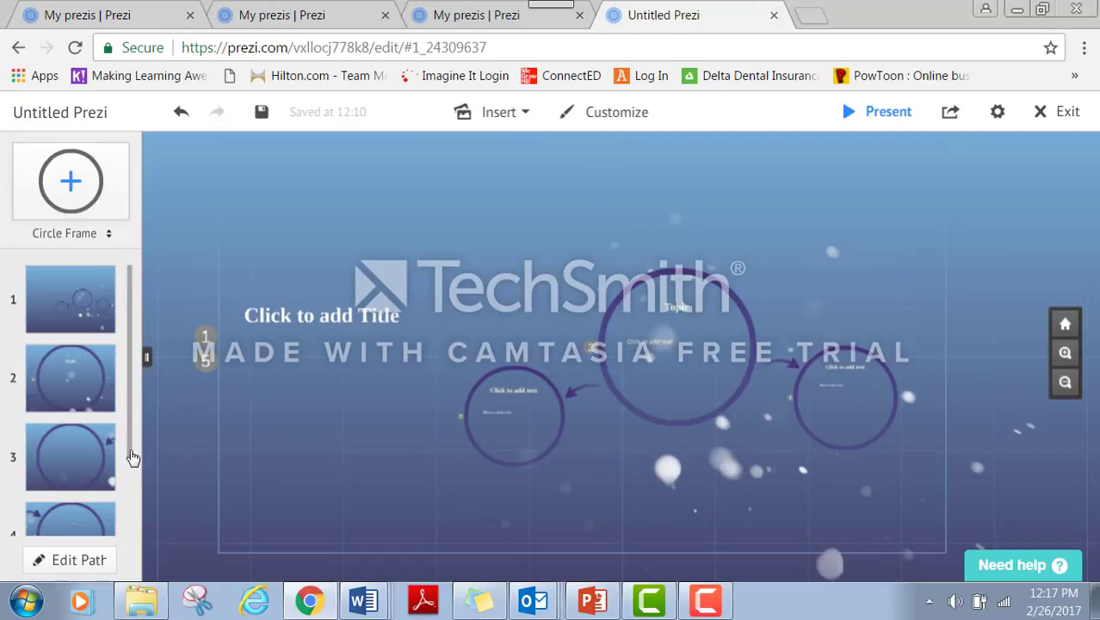
pyautogui.moveTo(130, 455); pyautogui.dragTo(124, 369)
# Replace the "Topic" heading in the central circle with "Addition".
pyautogui.click(673, 306)
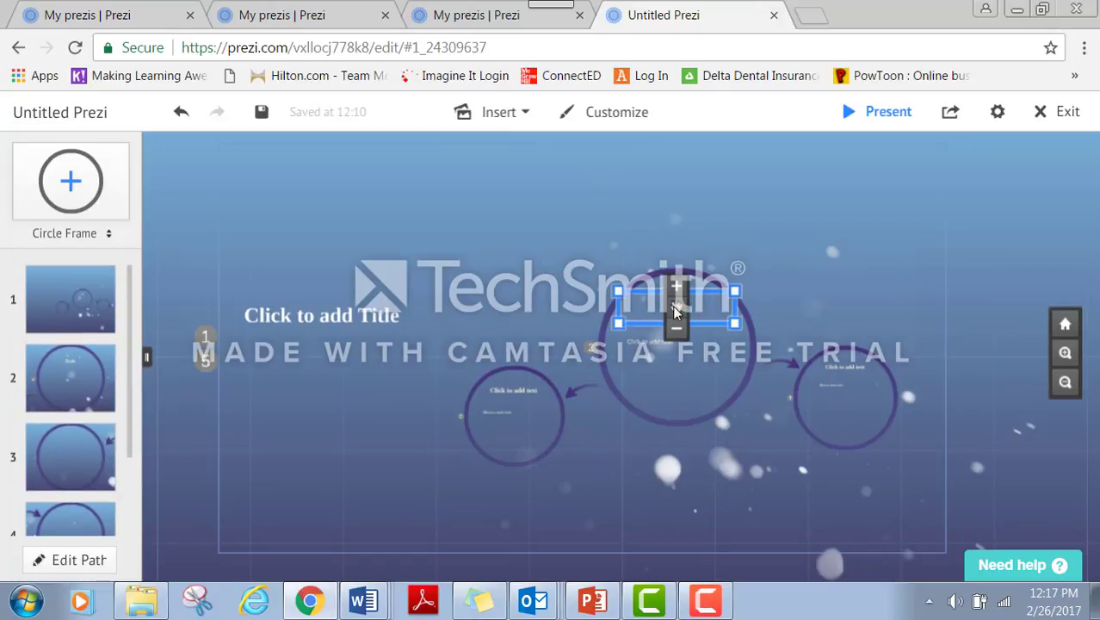
pyautogui.click(698, 309)
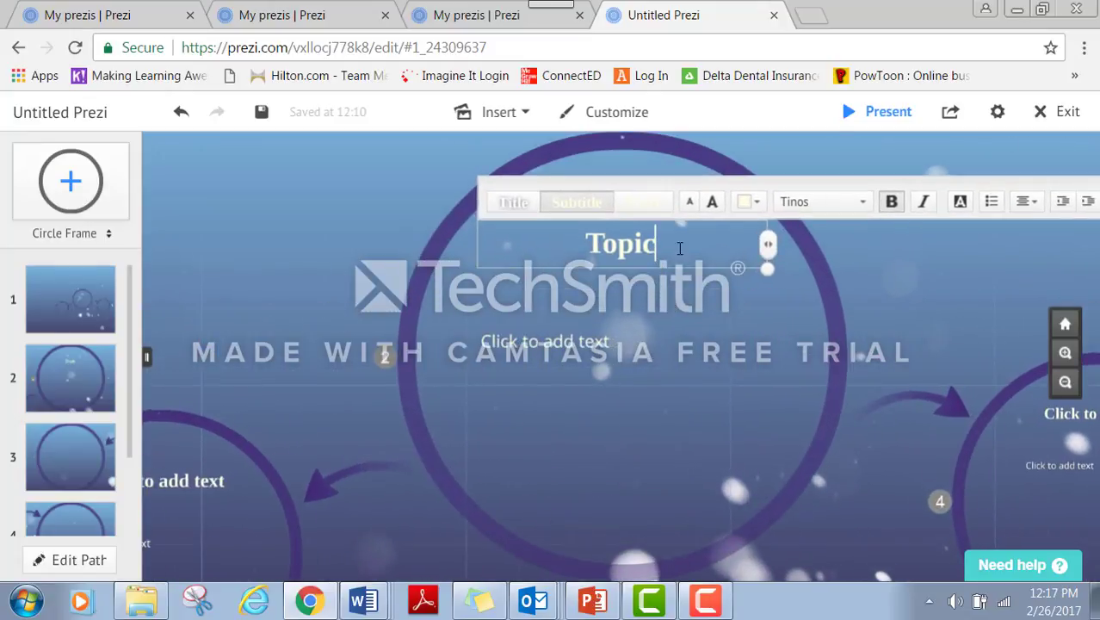
pyautogui.press('BackSpace')
pyautogui.press('BackSpace')
pyautogui.press('BackSpace')
pyautogui.press('BackSpace')
pyautogui.press('BackSpace')
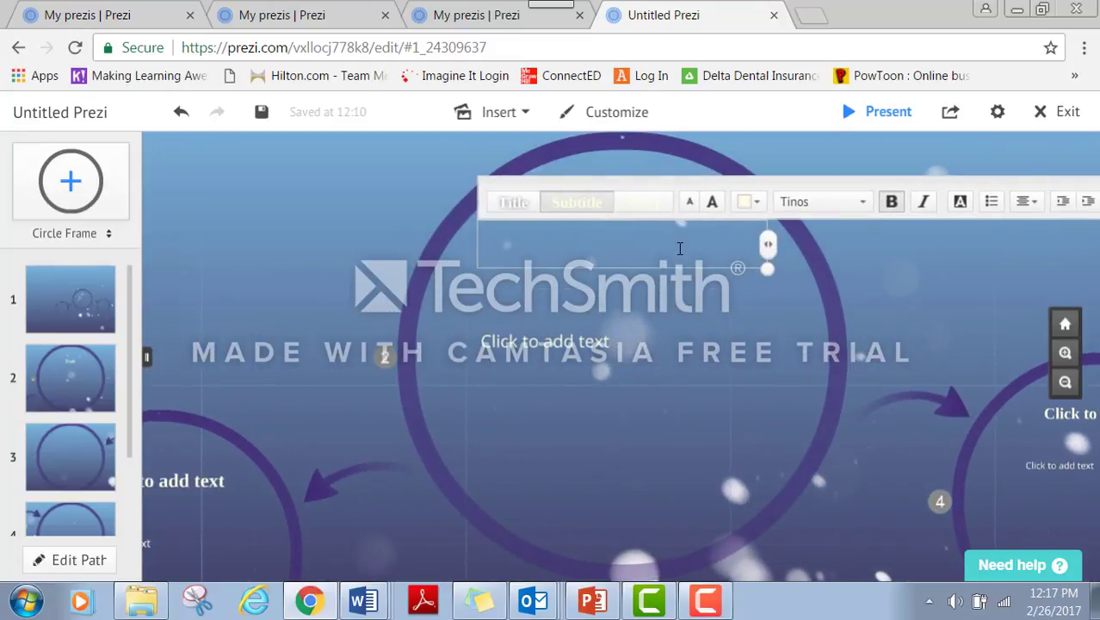
pyautogui.write('Addition')
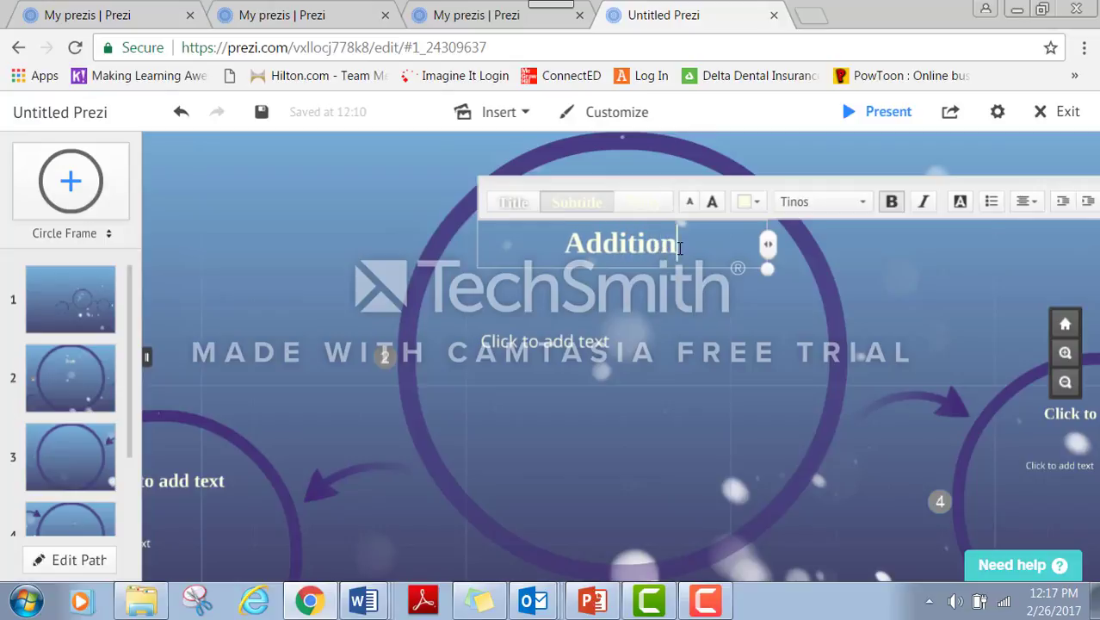
pyautogui.click(743, 403)
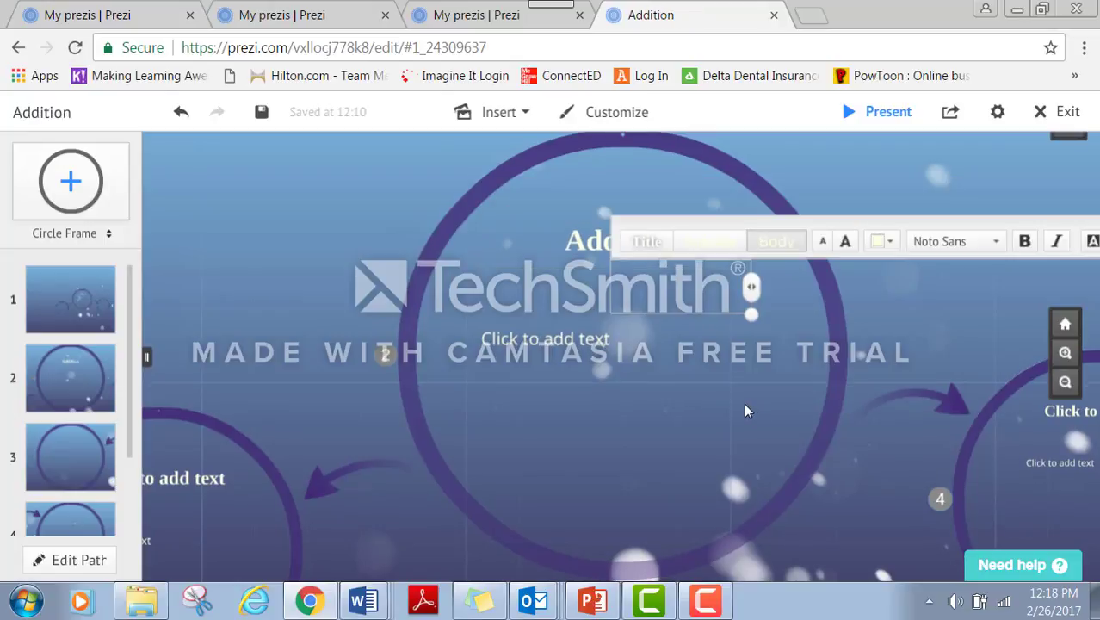
pyautogui.click(662, 391)
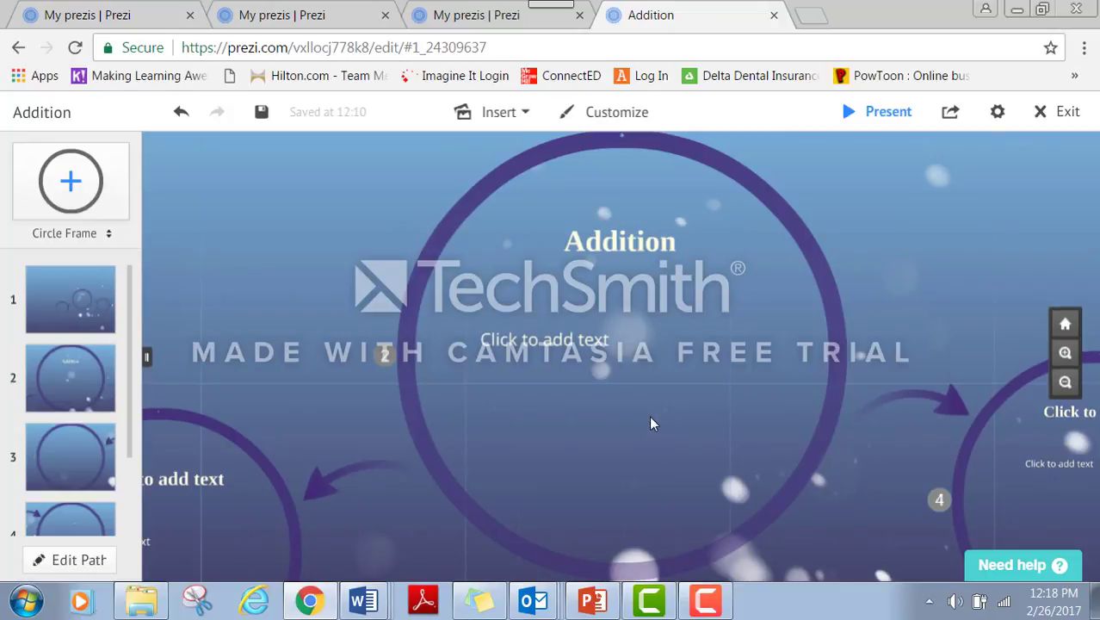
pyautogui.click(618, 460)
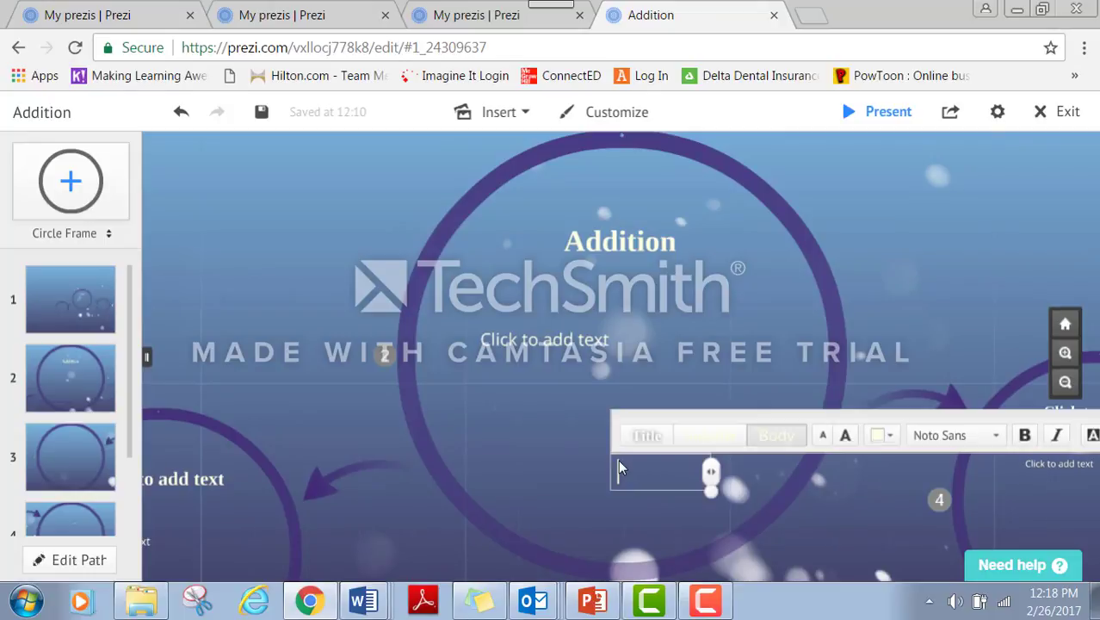
pyautogui.click(543, 463)
pyautogui.click(543, 463)
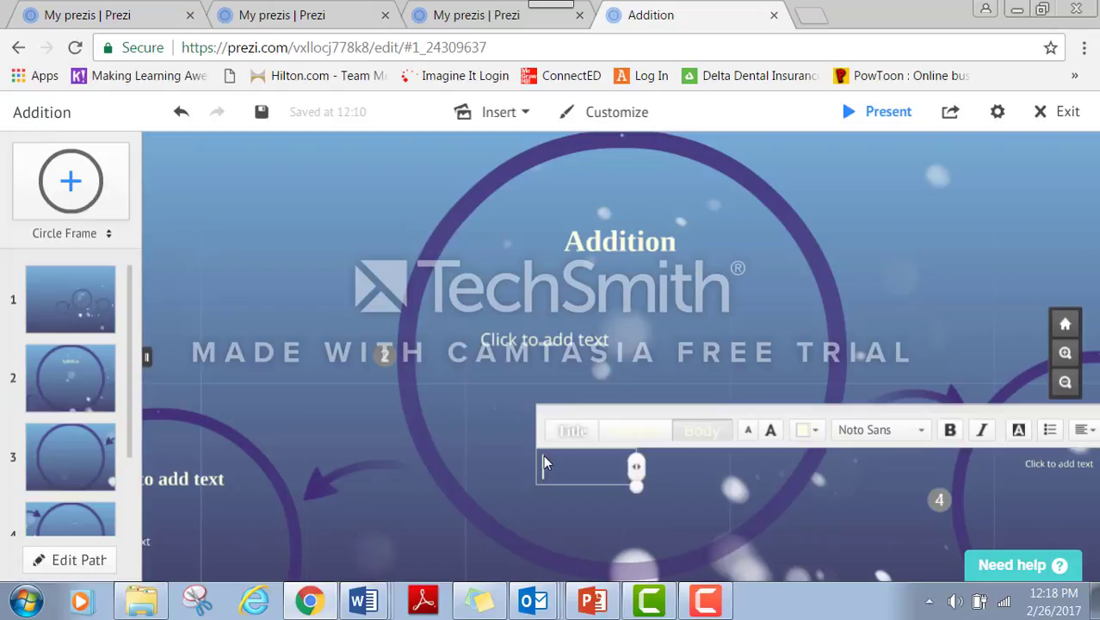
pyautogui.click(748, 278)
pyautogui.click(689, 289)
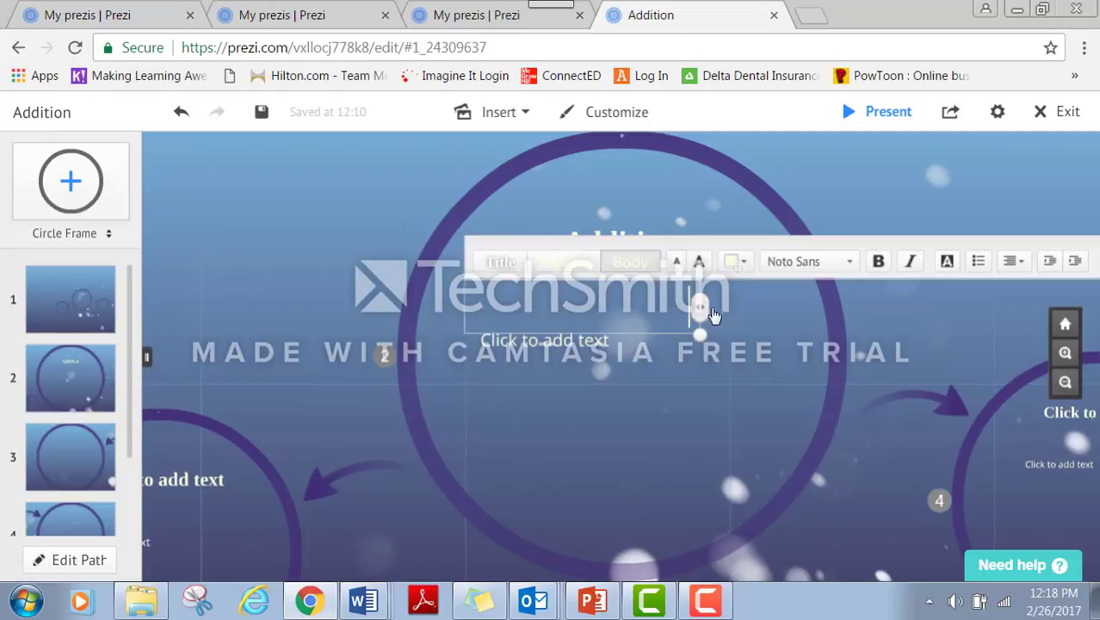
pyautogui.click(760, 324)
# Add a byline reading "By" plus the author's full name, centred beneath the "Addition" heading in the central circle.
pyautogui.click(589, 263)
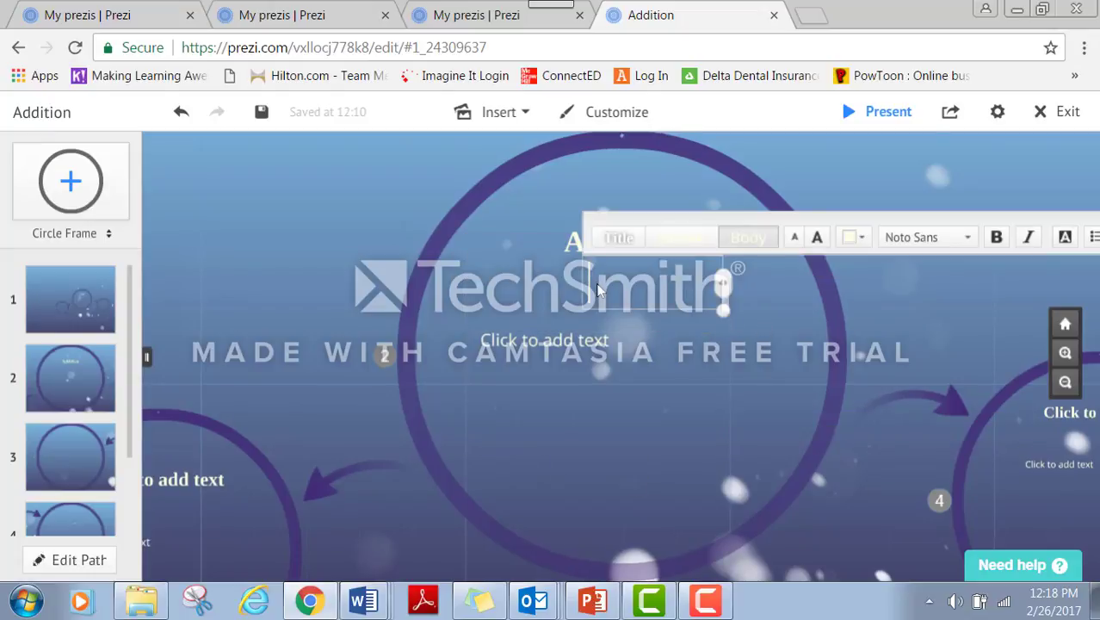
pyautogui.write('By Chelse')
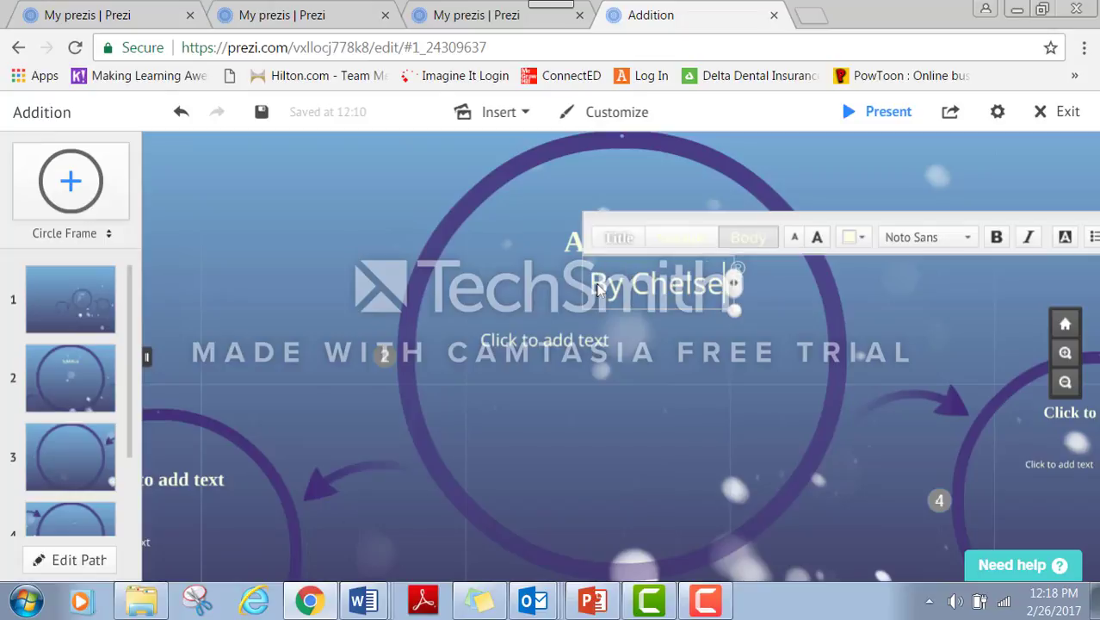
pyautogui.write('a Buen')
pyautogui.press('BackSpace')
pyautogui.press('BackSpace')
pyautogui.press('BackSpace')
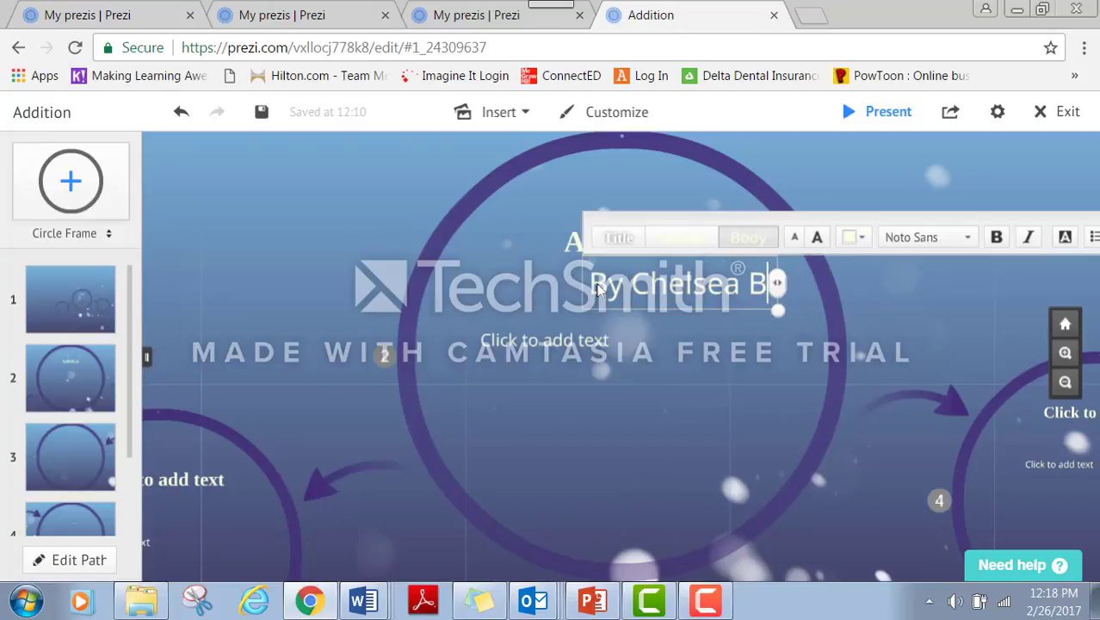
pyautogui.write('urns')
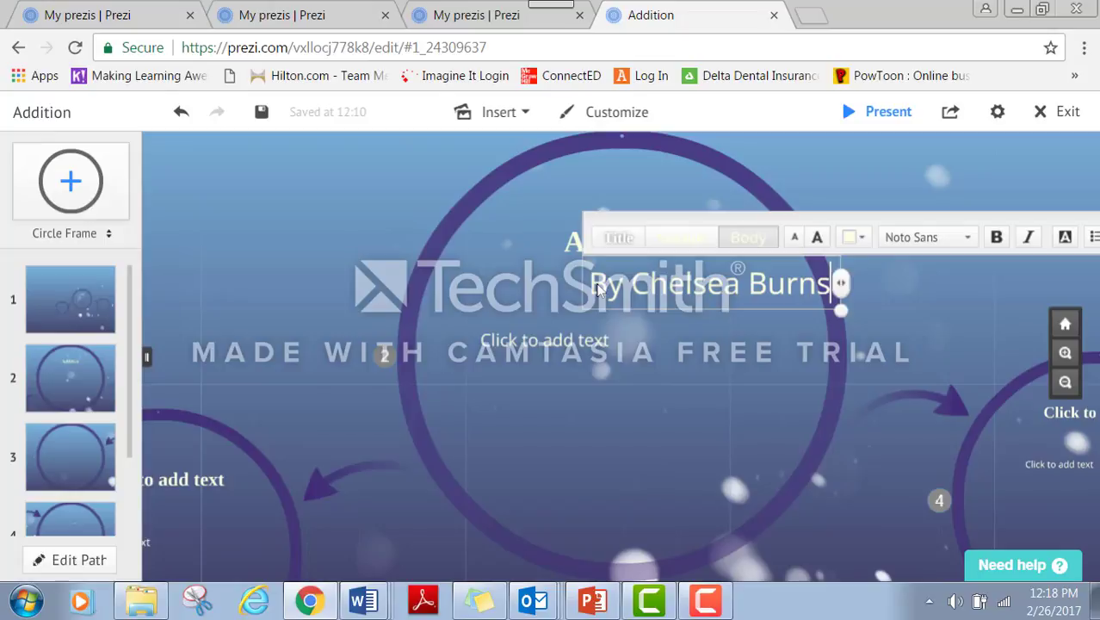
pyautogui.moveTo(620, 249); pyautogui.dragTo(506, 260)
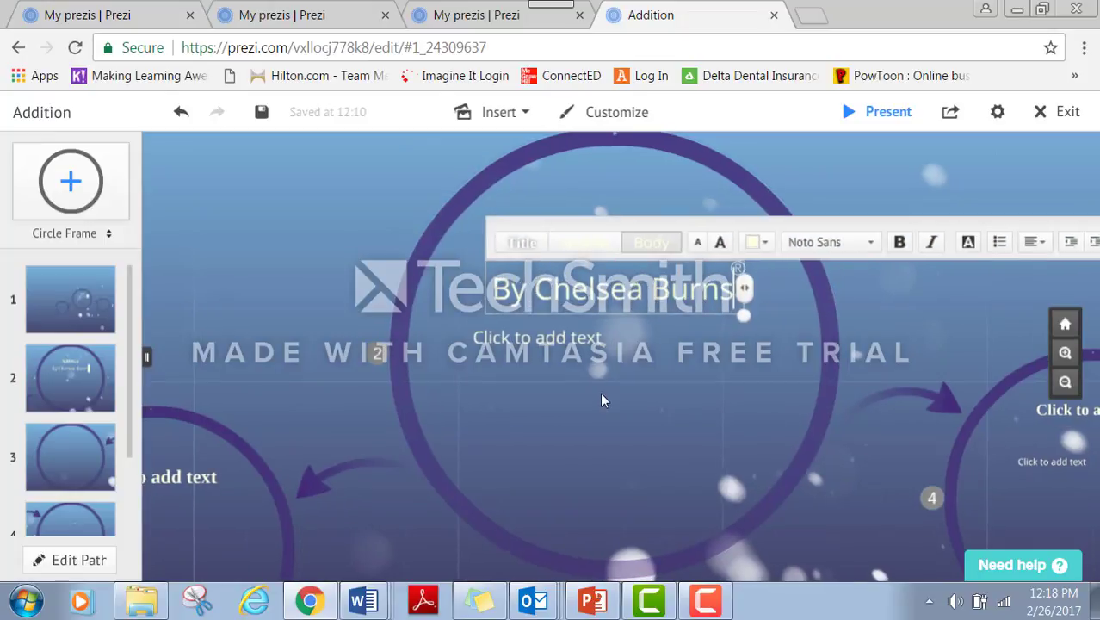
pyautogui.click(802, 335)
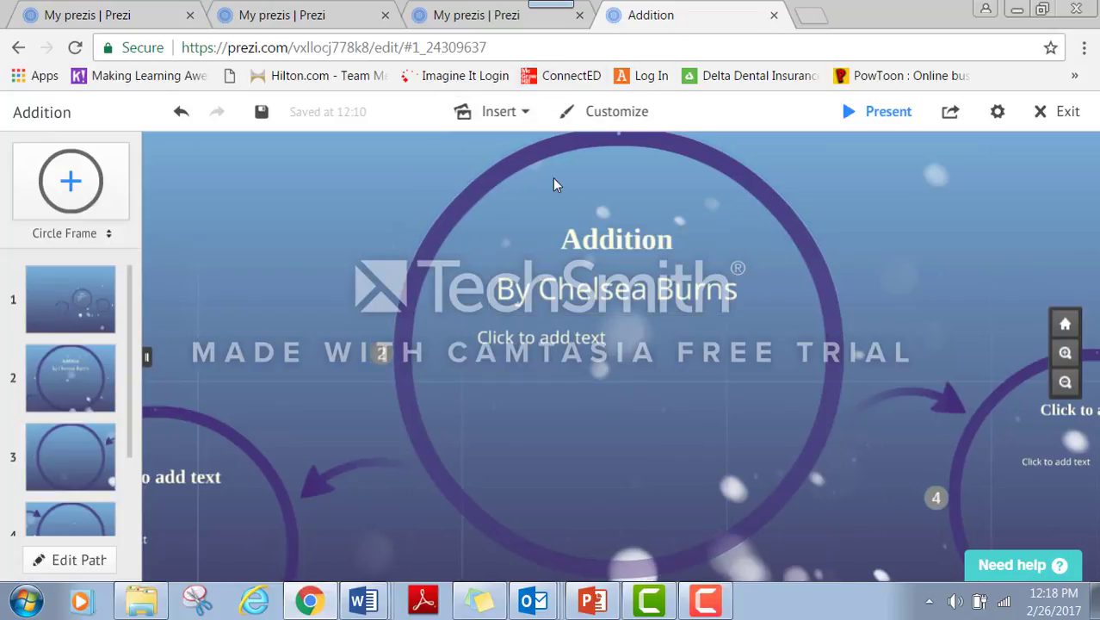
# Insert the image "addition poster.jpg" from Prezi Folder, enlarge it slightly and centre it beneath the byline.
pyautogui.click(508, 122)
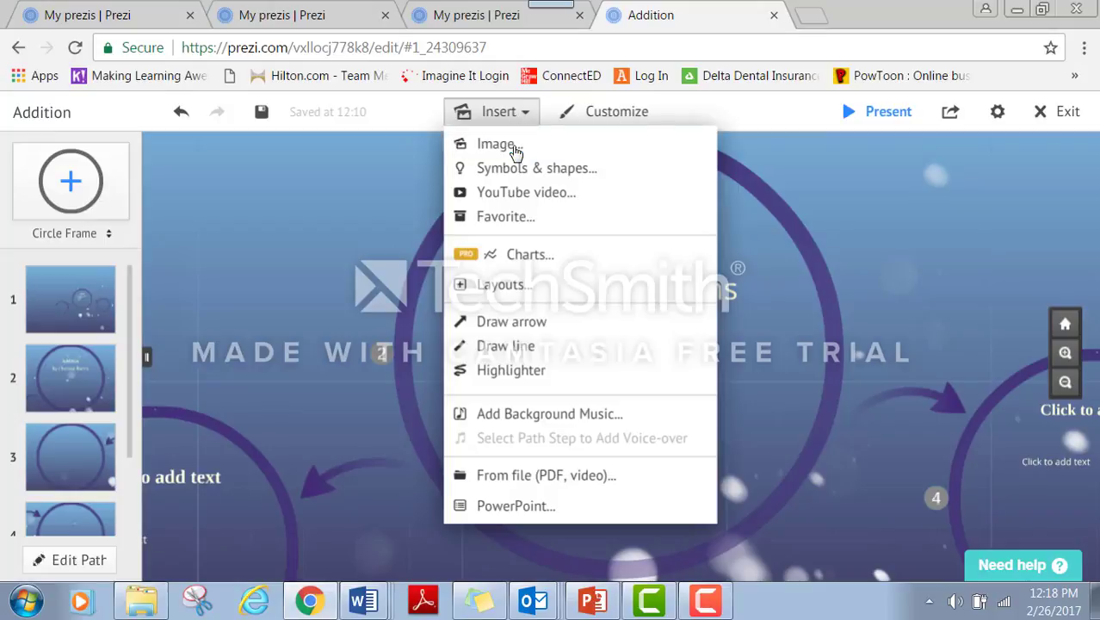
pyautogui.click(500, 144)
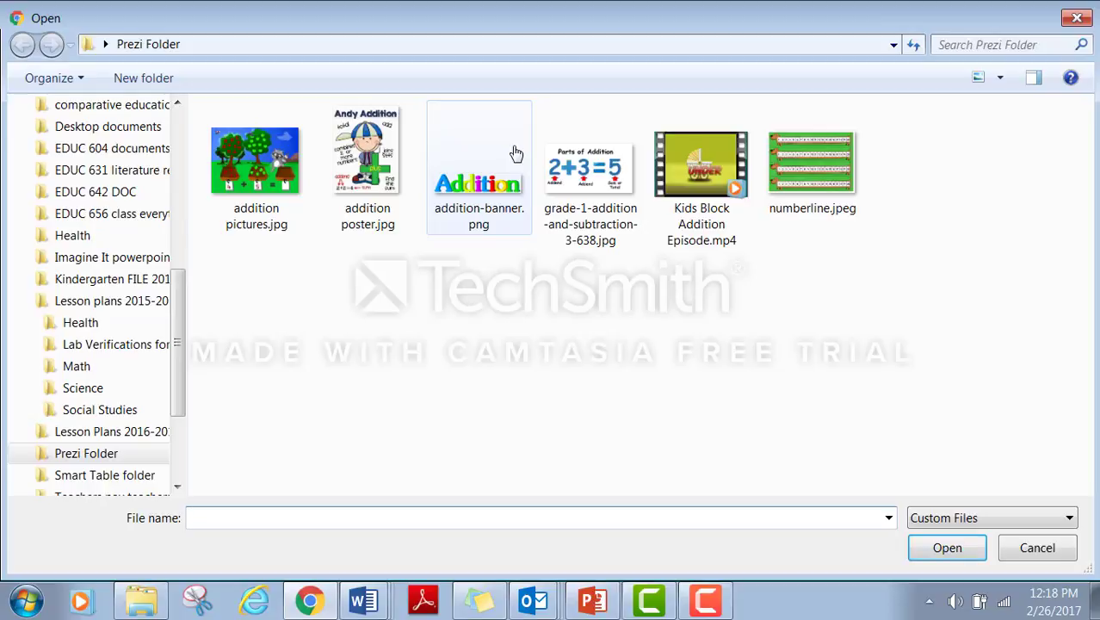
pyautogui.click(379, 171)
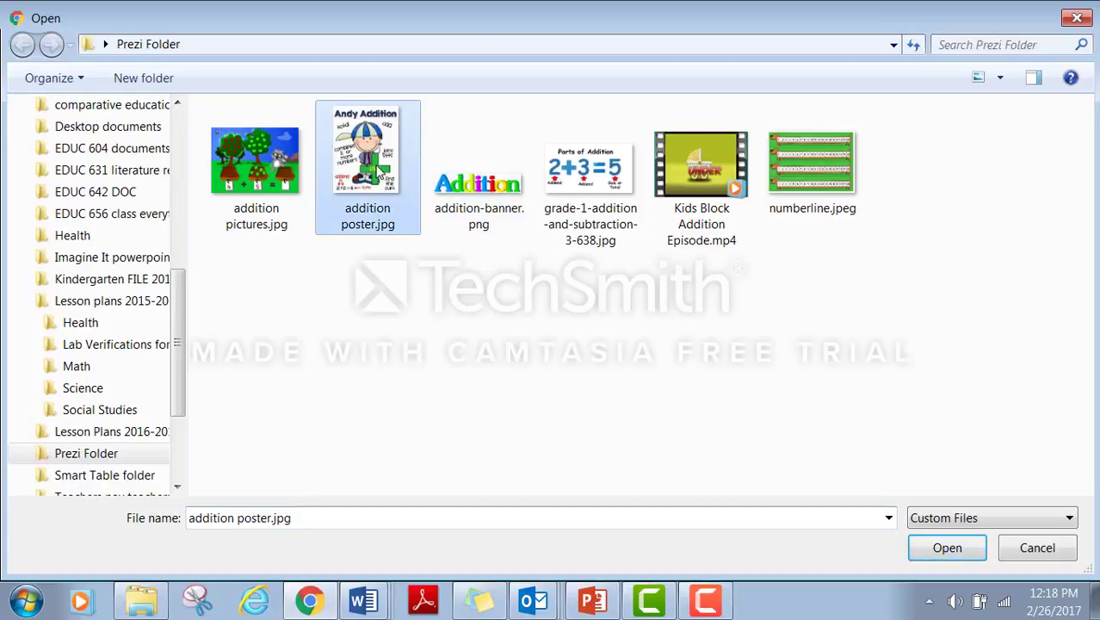
pyautogui.click(936, 549)
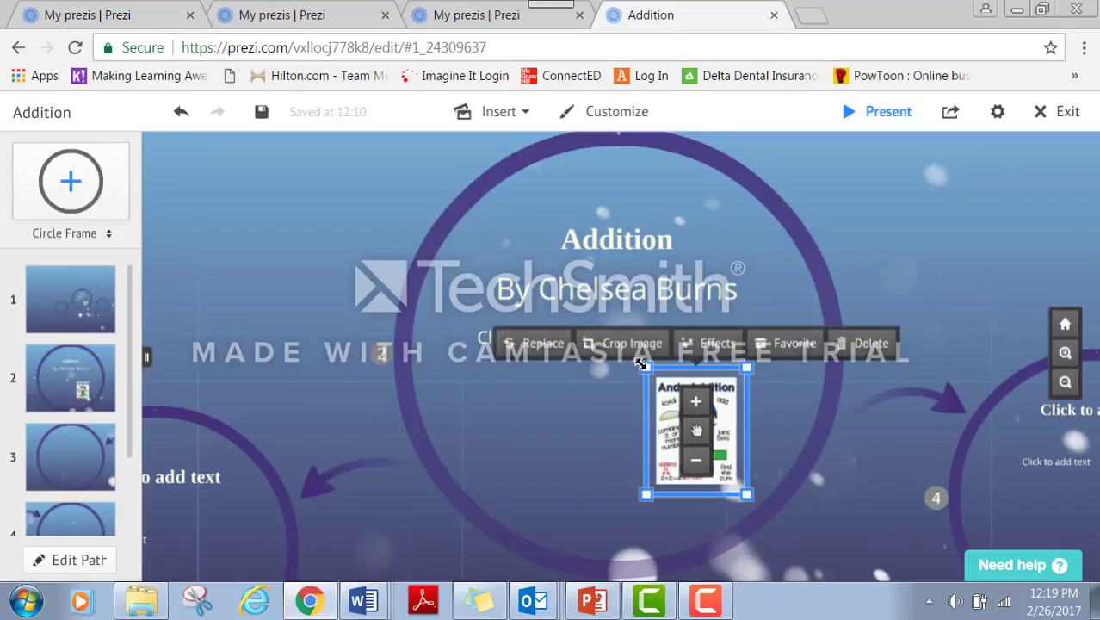
pyautogui.moveTo(642, 363); pyautogui.dragTo(593, 370)
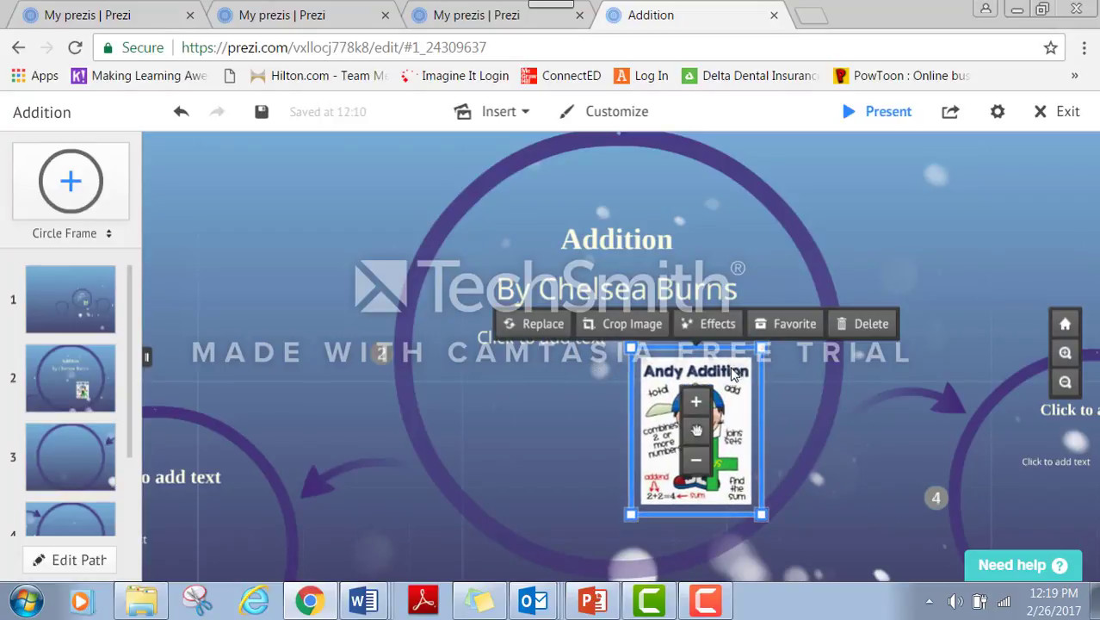
pyautogui.moveTo(732, 372); pyautogui.dragTo(653, 354)
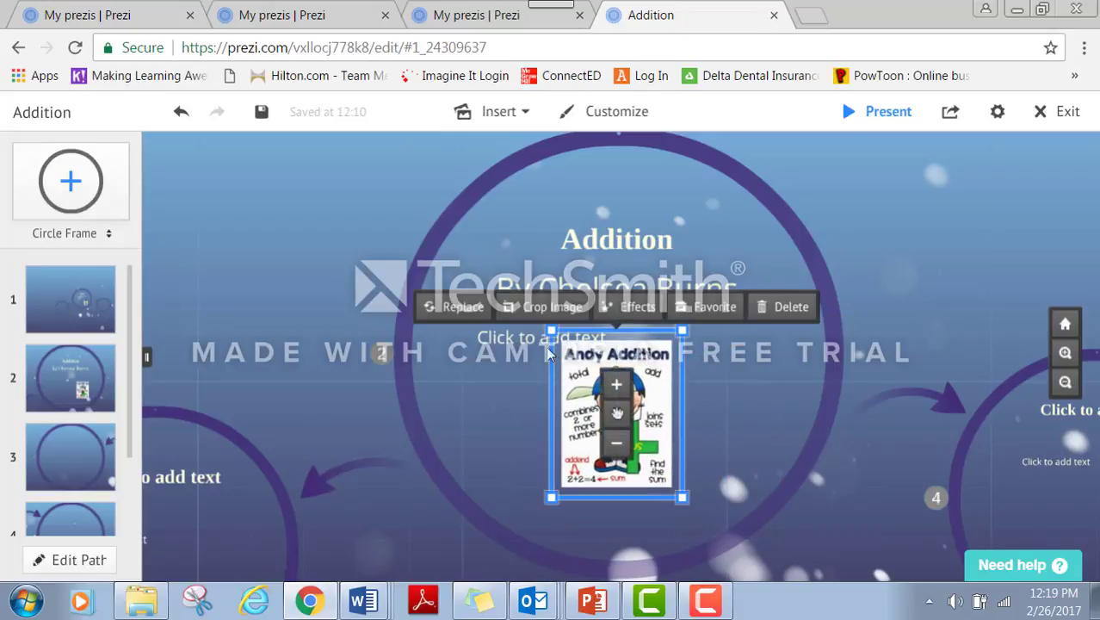
# Clear the empty body text placeholder behind the poster and enlarge the poster further in the central circle.
pyautogui.click(521, 335)
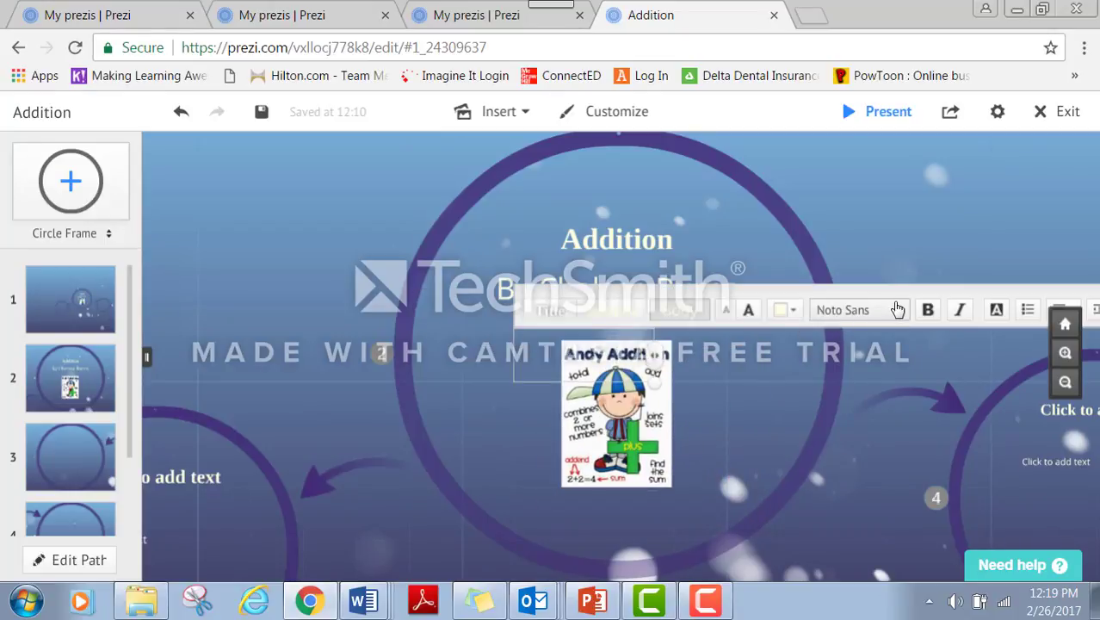
pyautogui.click(886, 228)
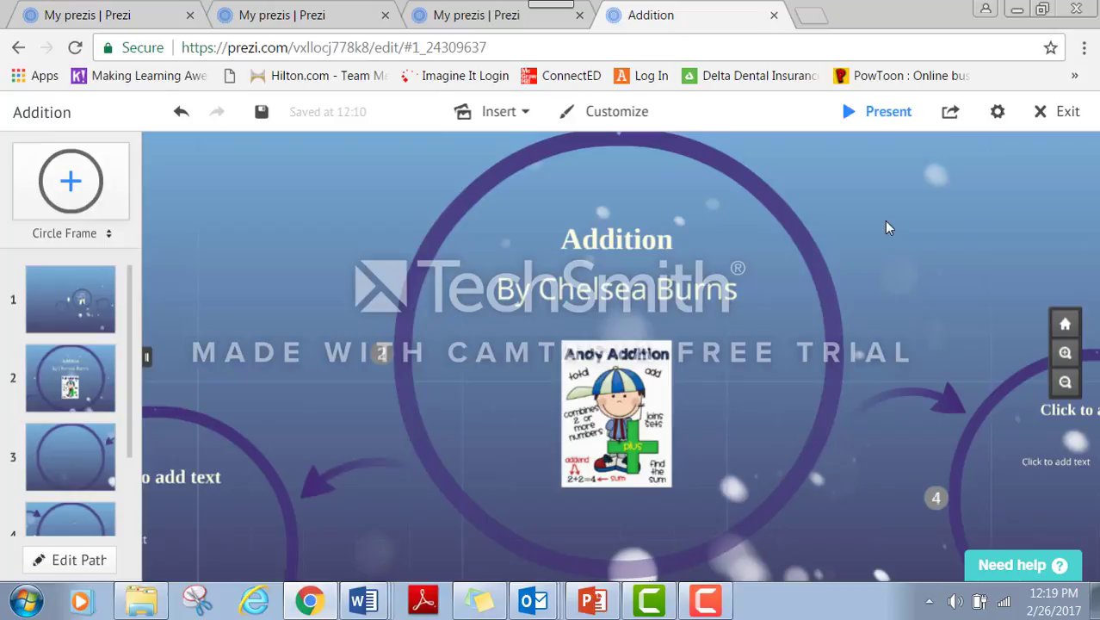
pyautogui.click(628, 370)
pyautogui.moveTo(685, 330); pyautogui.dragTo(710, 306)
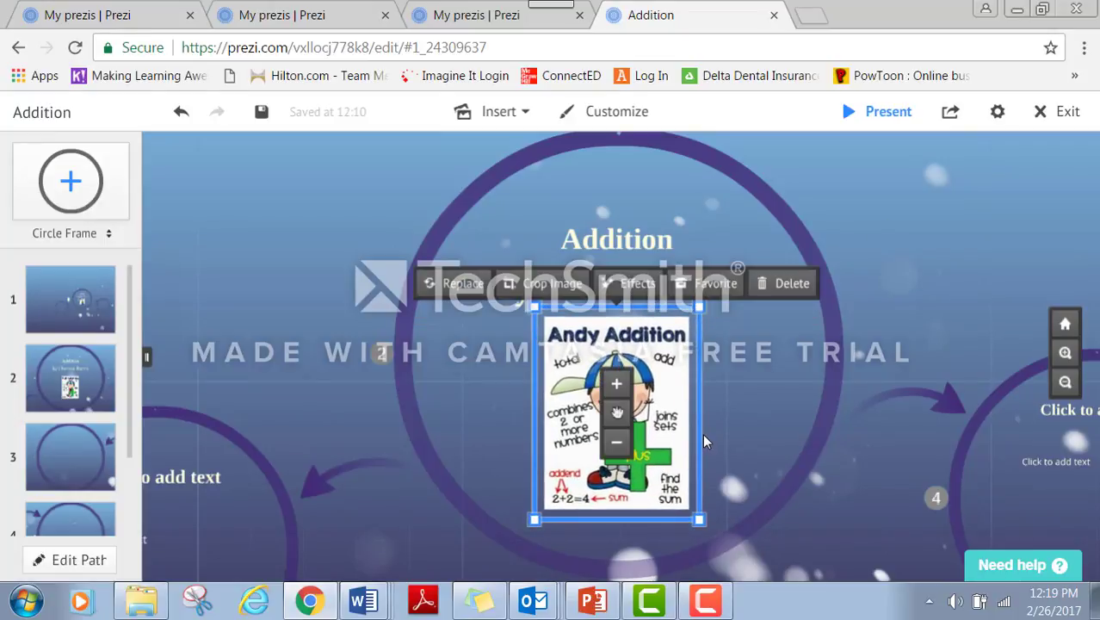
pyautogui.click(772, 392)
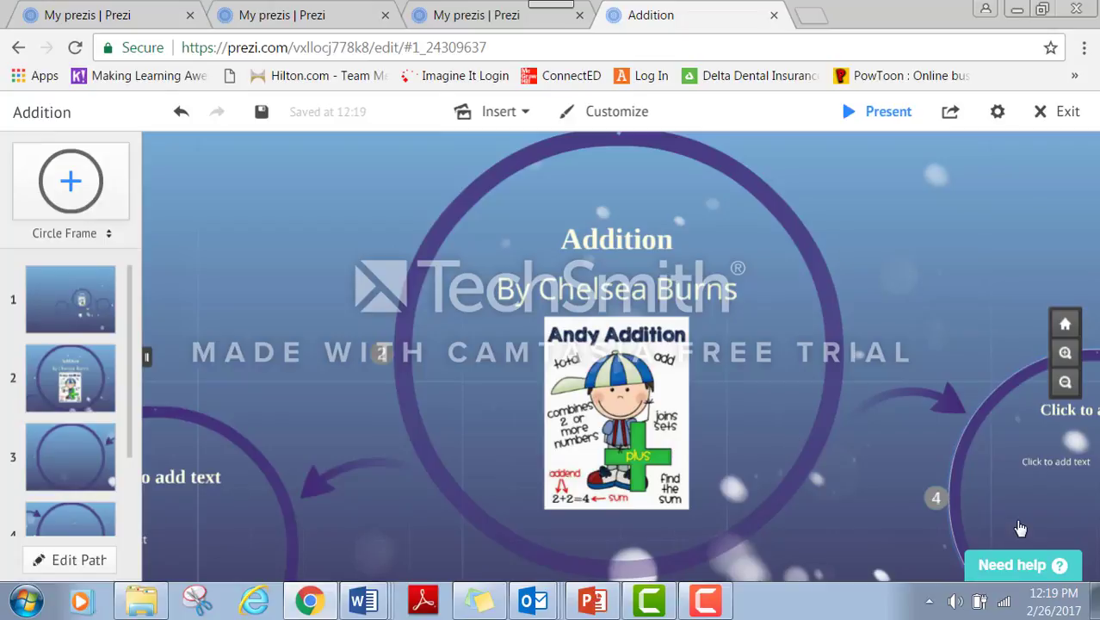
# Go to the circle frame at path point 3.
pyautogui.click(234, 530)
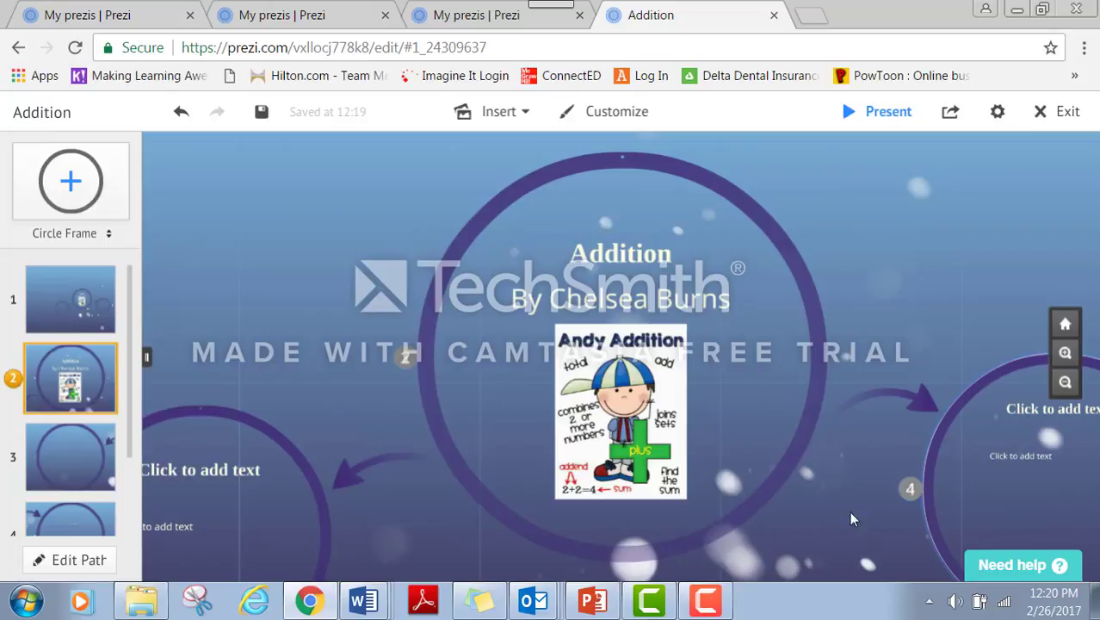
pyautogui.click(65, 466)
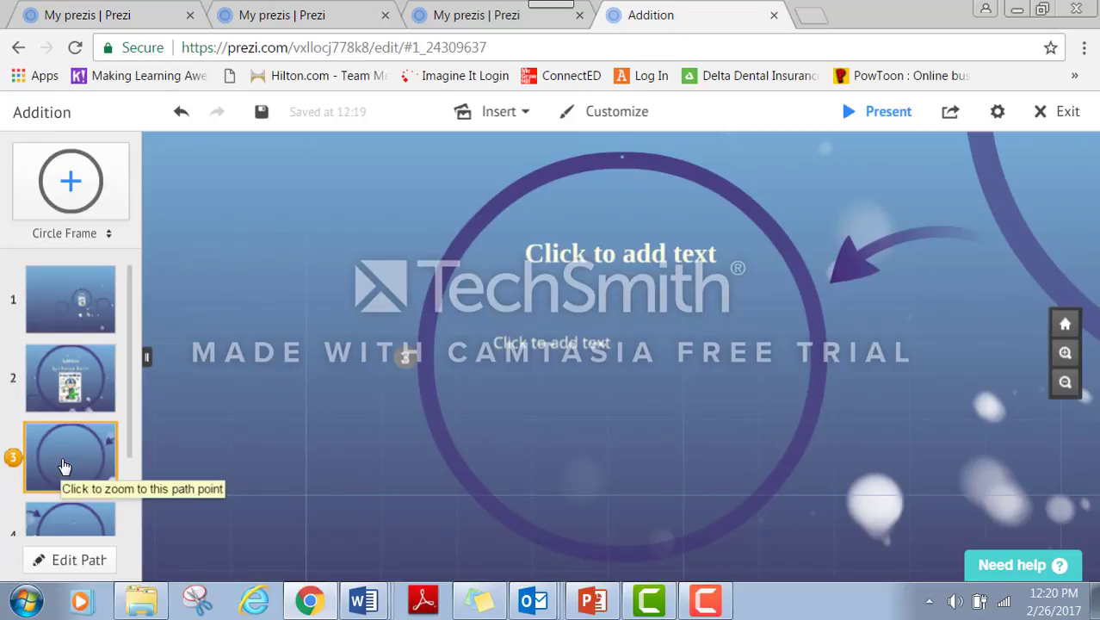
pyautogui.click(506, 298)
pyautogui.click(701, 388)
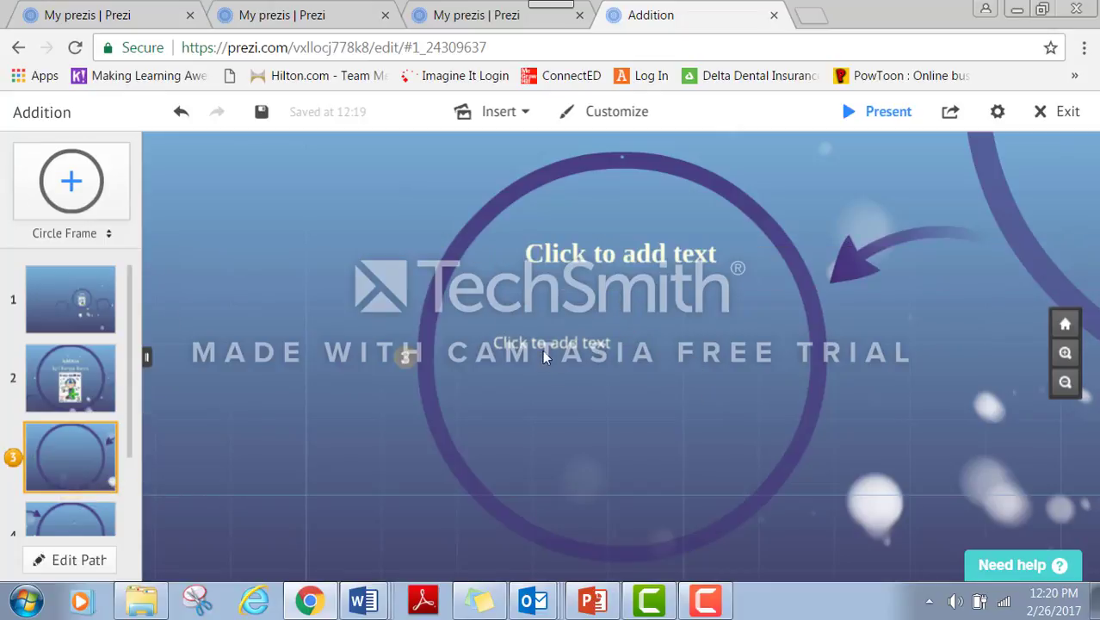
pyautogui.click(632, 217)
pyautogui.click(779, 379)
pyautogui.click(739, 384)
pyautogui.click(641, 478)
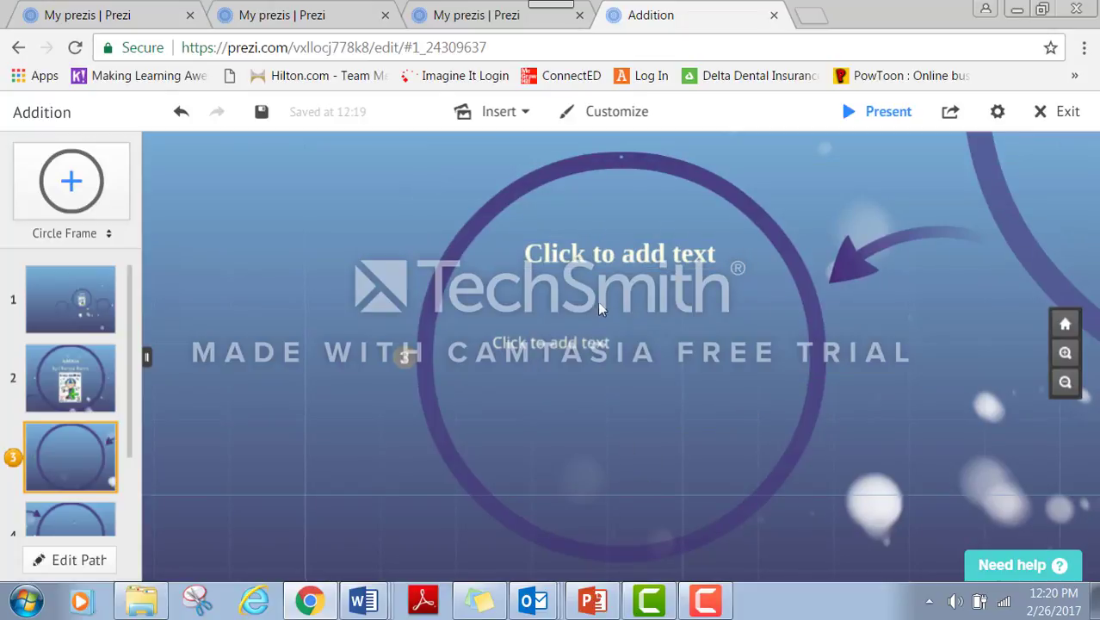
# Replace the heading placeholder in the third path point's circle with "Addition:" and start a new line.
pyautogui.click(605, 255)
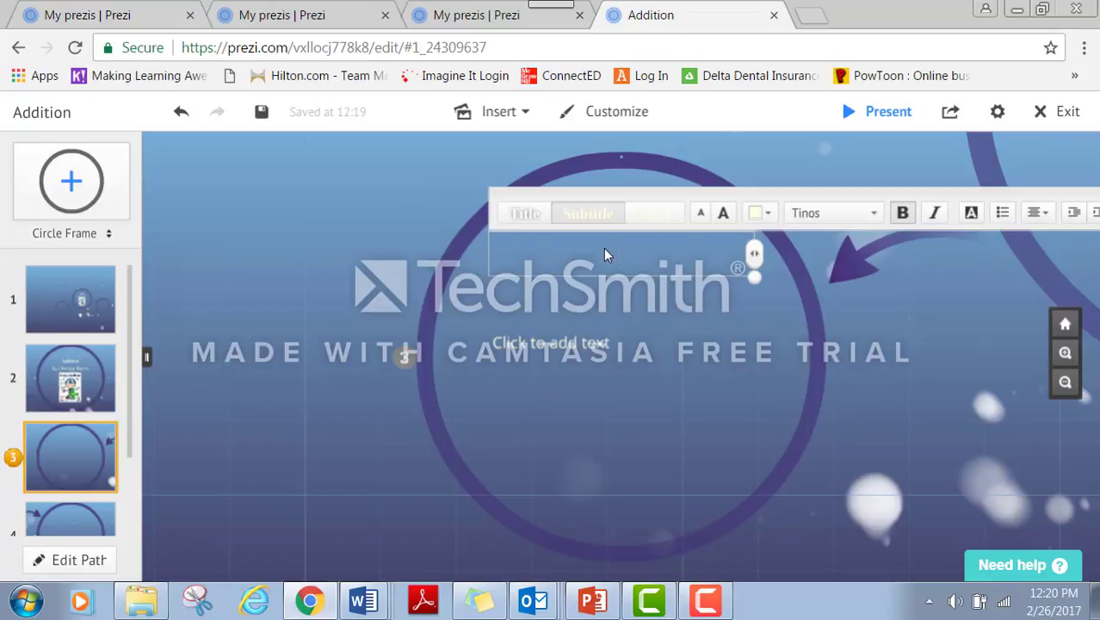
pyautogui.write('Addition')
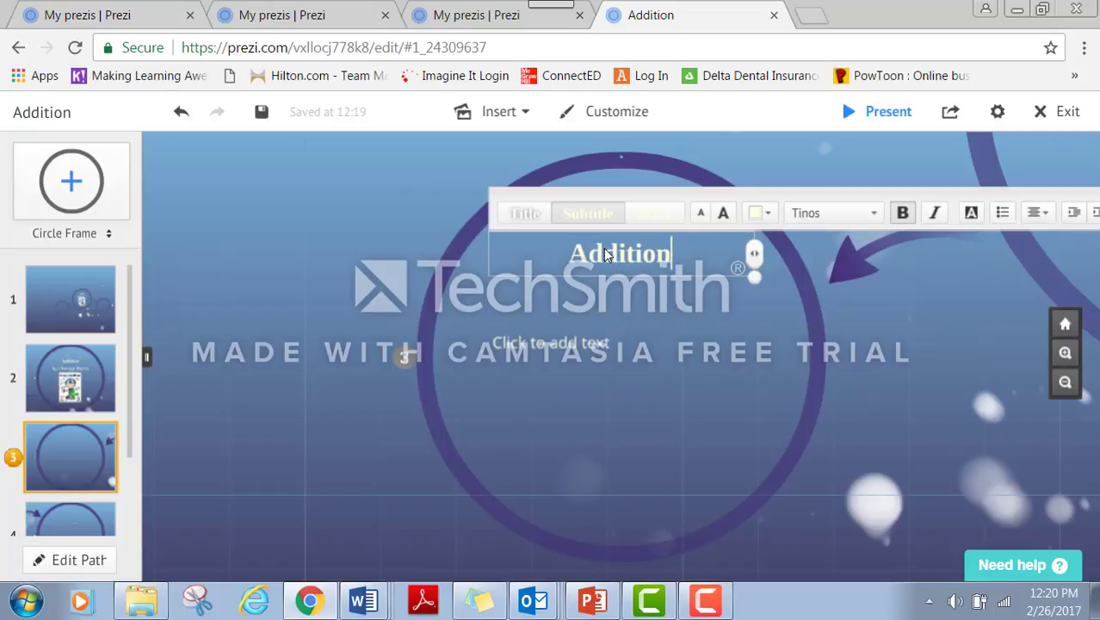
pyautogui.write(':')
pyautogui.press('Return')
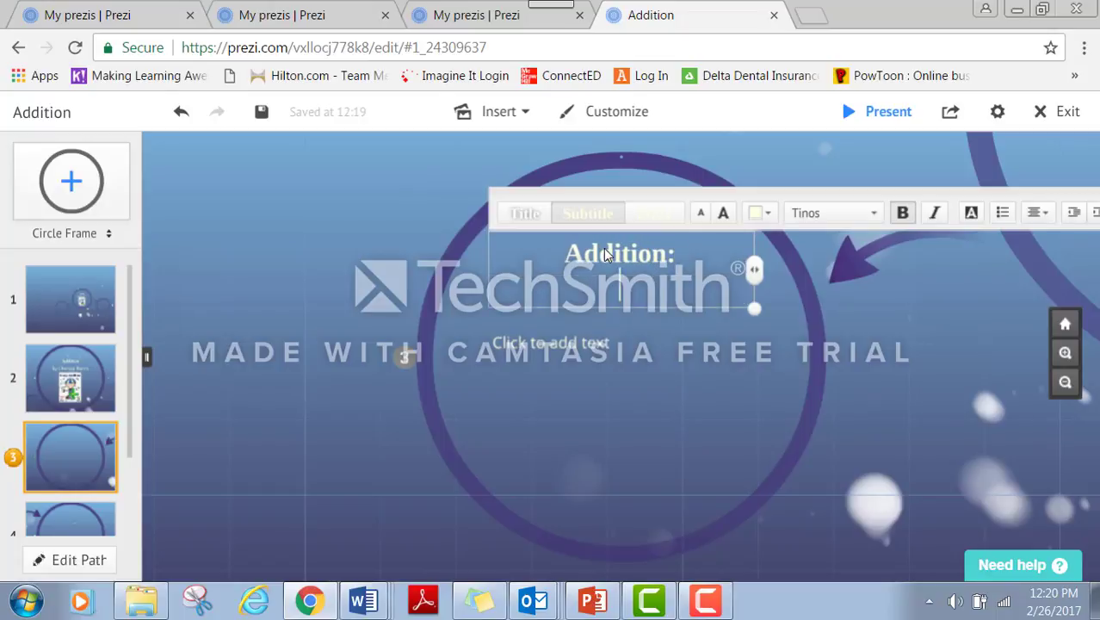
# Complete the third circle's heading with the definition "Joining two groups of numbers to make or find out the total or sum.".
pyautogui.write('Jpoin')
pyautogui.press('BackSpace')
pyautogui.press('BackSpace')
pyautogui.press('BackSpace')
pyautogui.press('BackSpace')
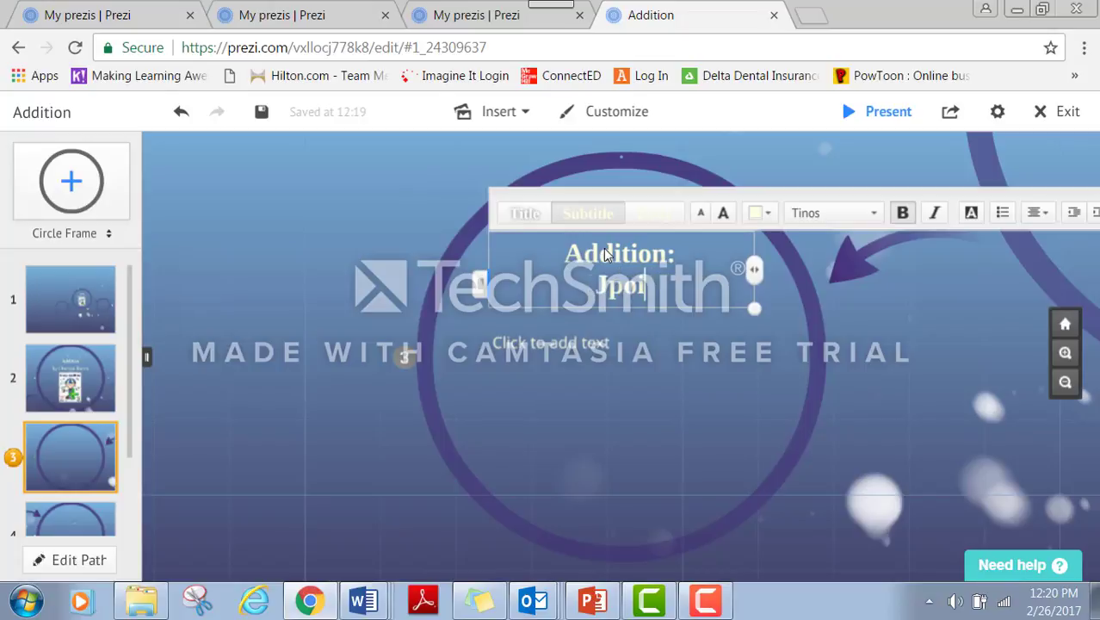
pyautogui.write('oinin')
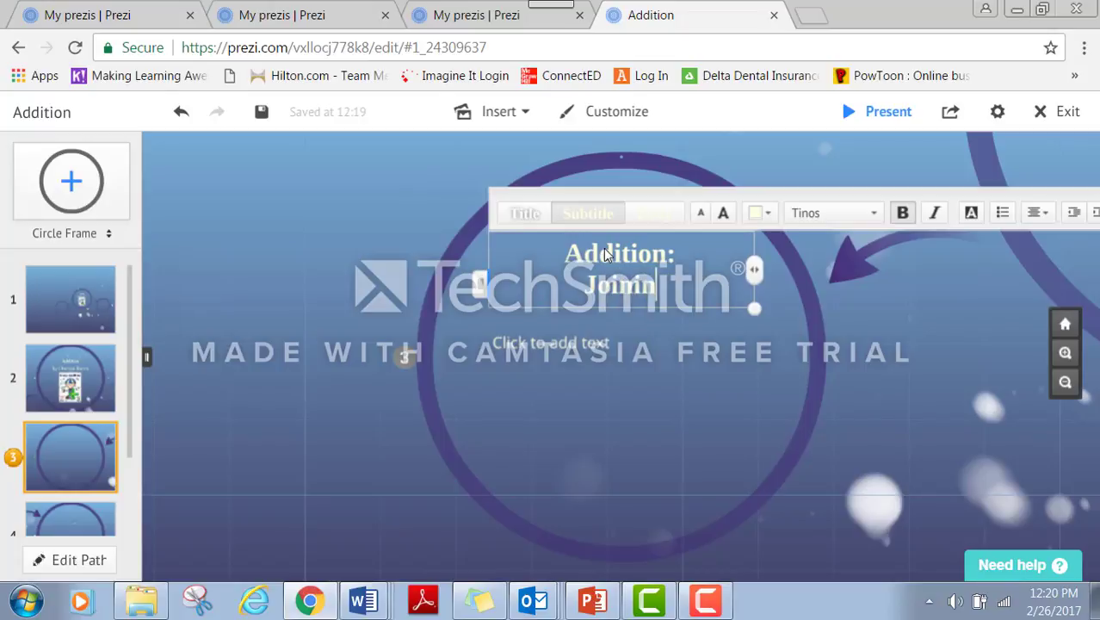
pyautogui.write('g two g')
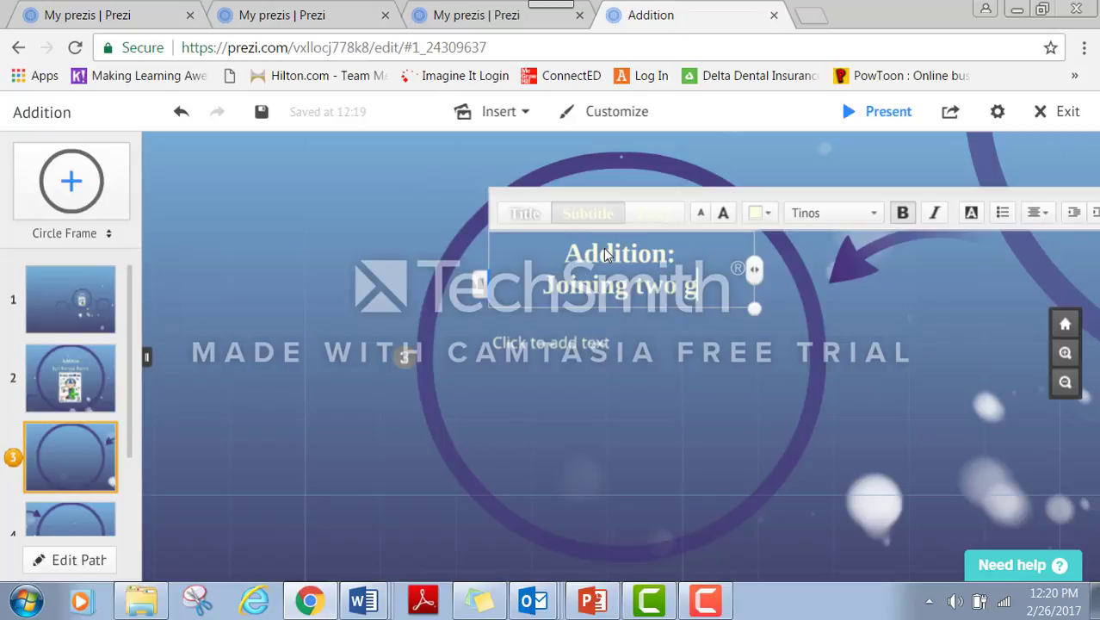
pyautogui.write('roups of ')
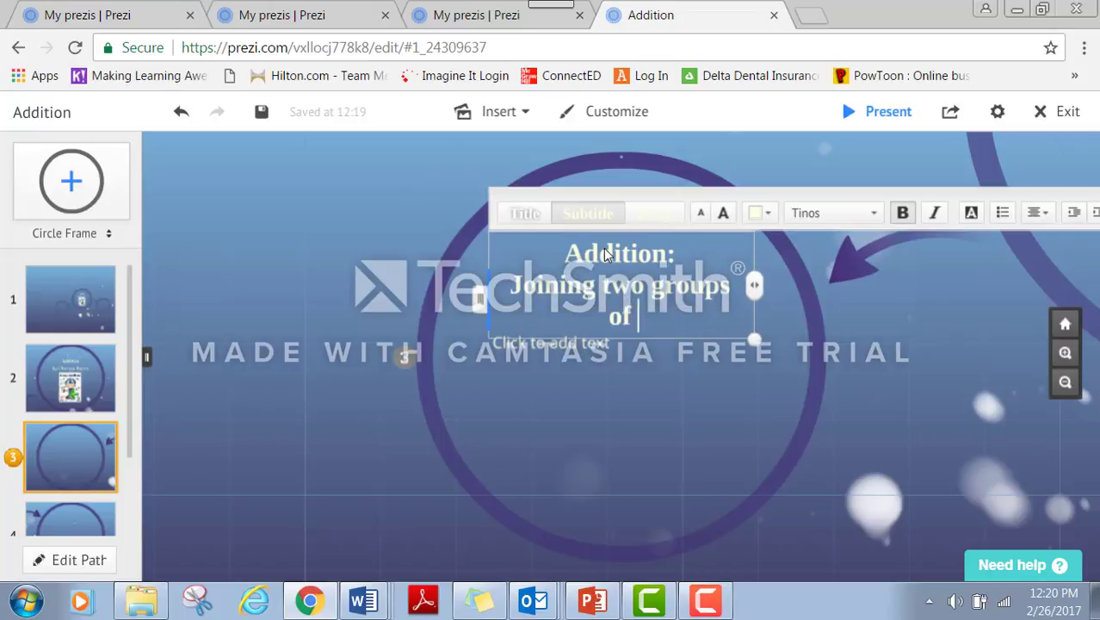
pyautogui.write('numbers')
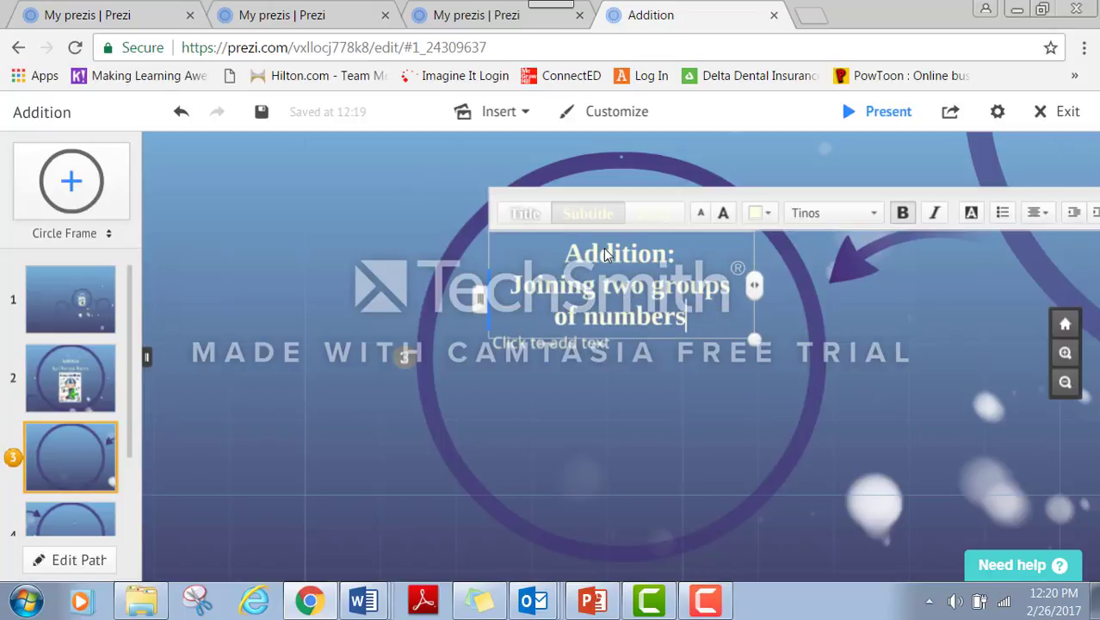
pyautogui.write(' to ma')
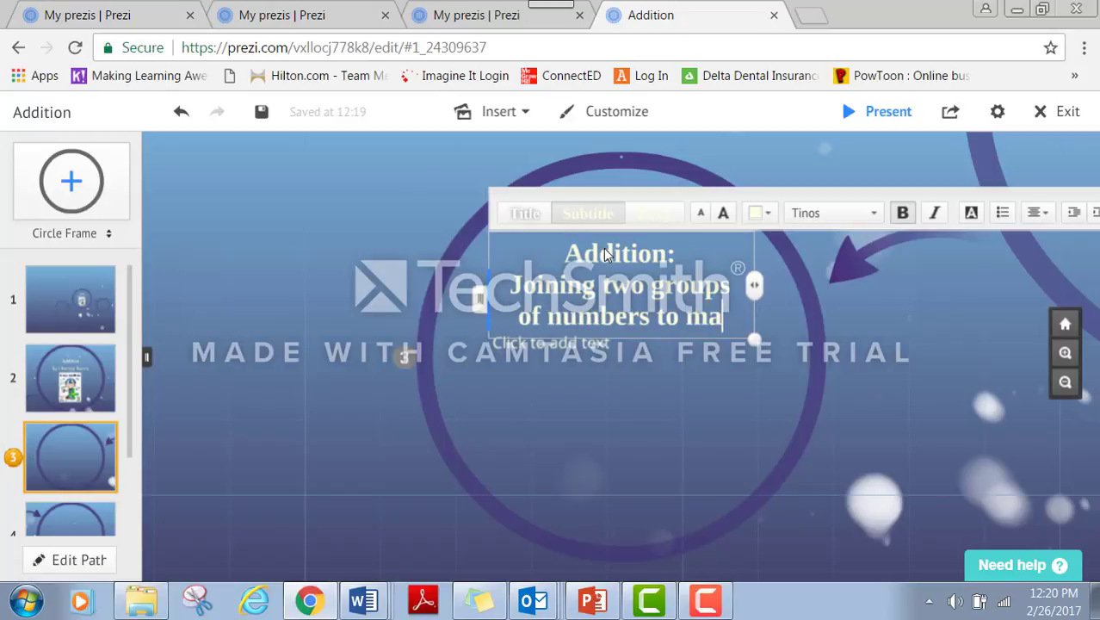
pyautogui.write('ke or find ')
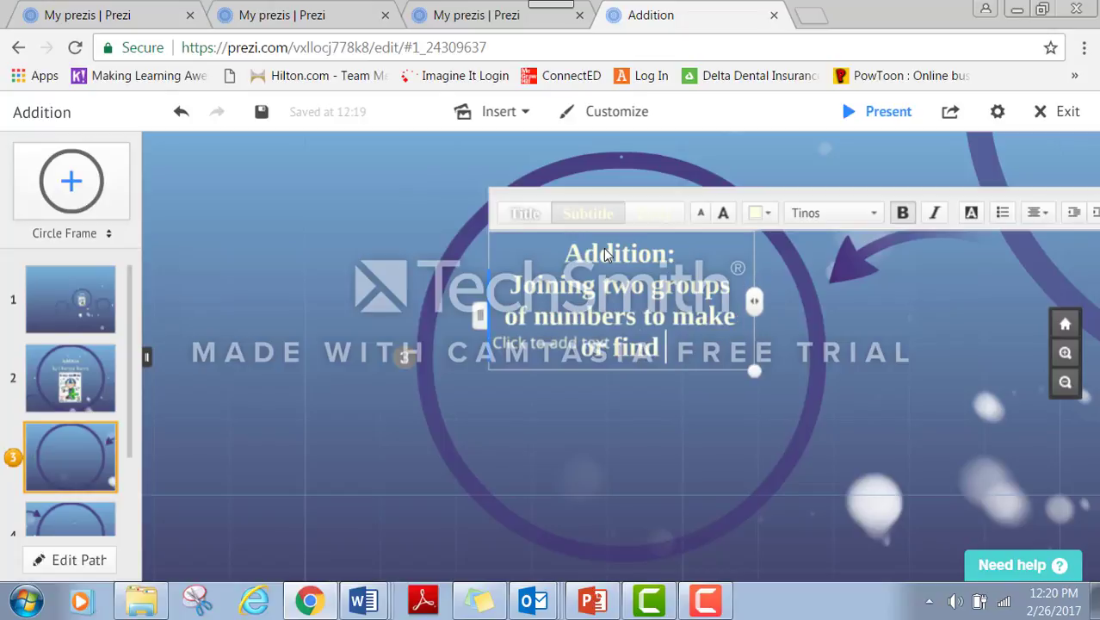
pyautogui.write('out the')
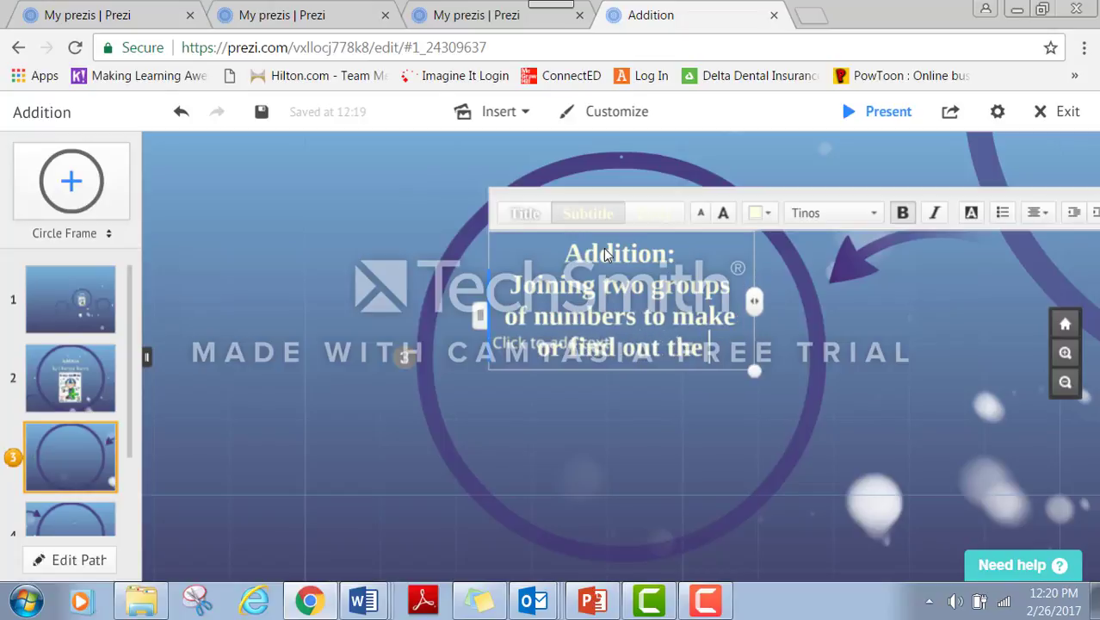
pyautogui.write(' tota')
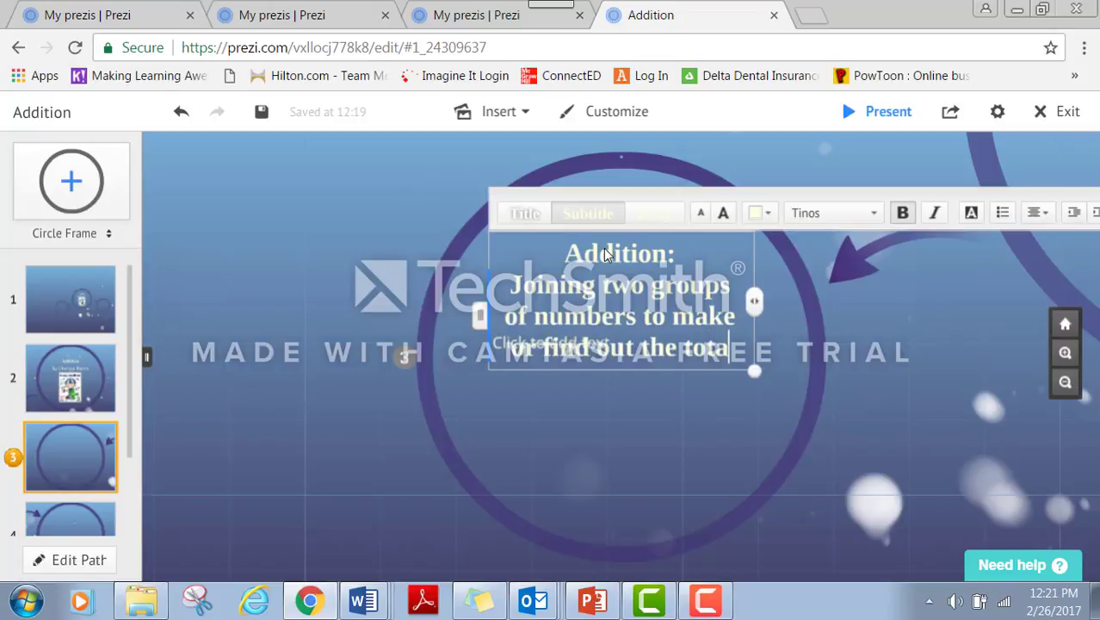
pyautogui.write('l or sum.')
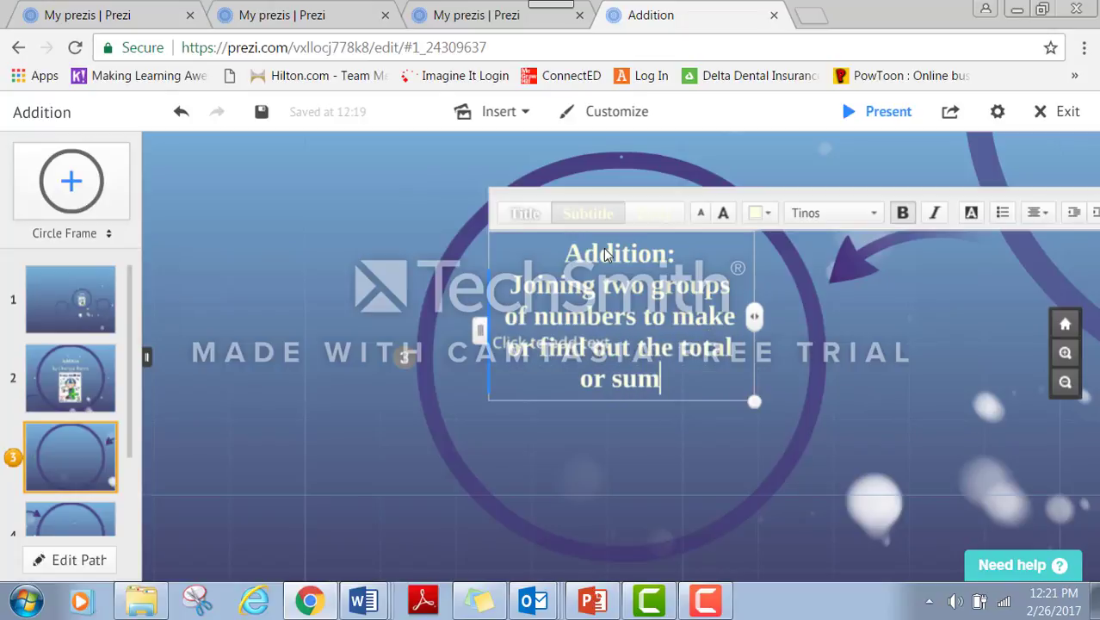
pyautogui.click(469, 378)
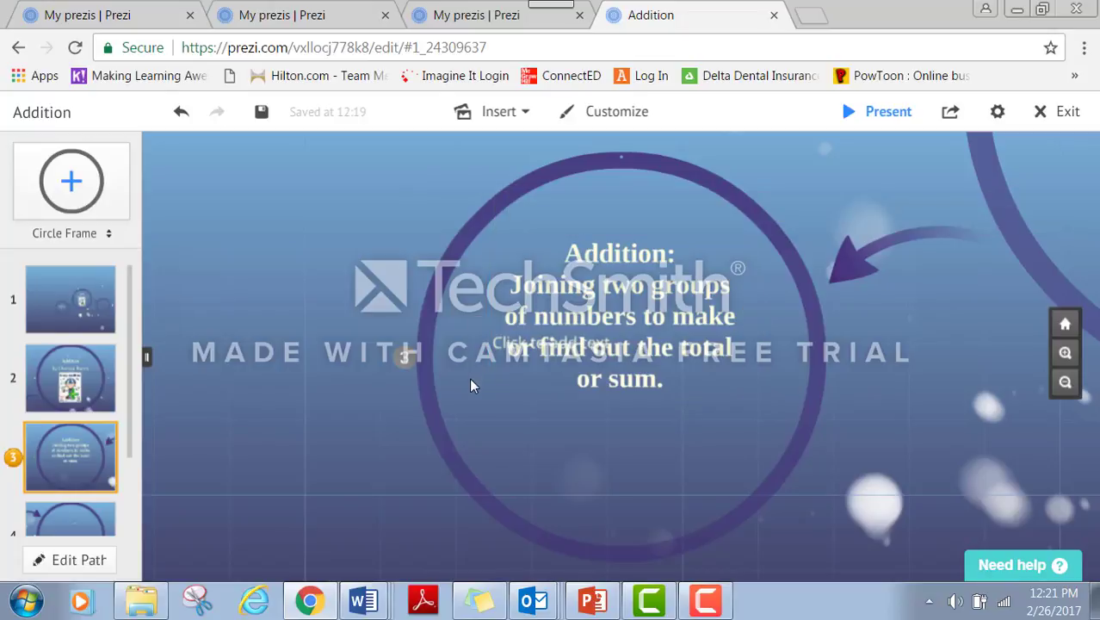
# Move the empty body text placeholder out from behind the addition definition and leave it blank.
pyautogui.click(497, 345)
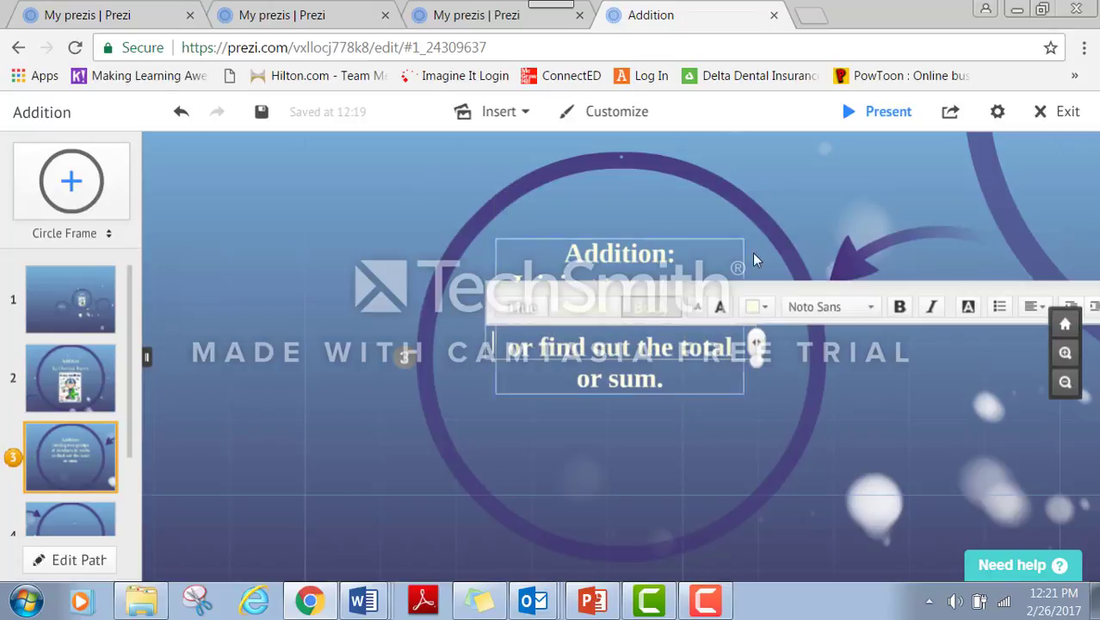
pyautogui.moveTo(773, 285); pyautogui.dragTo(406, 561)
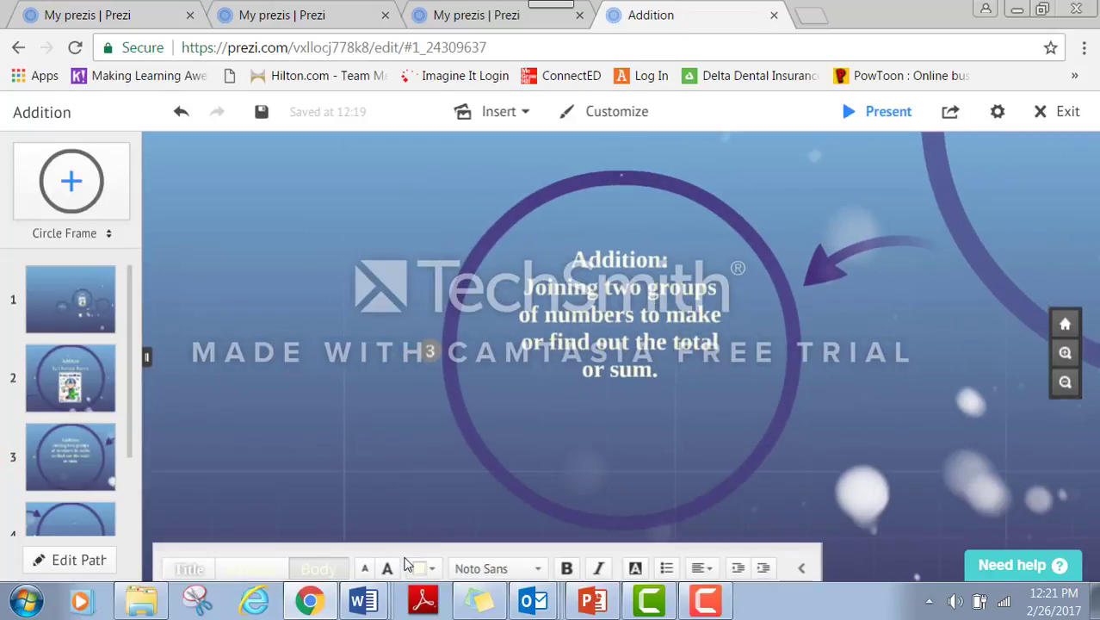
pyautogui.click(751, 374)
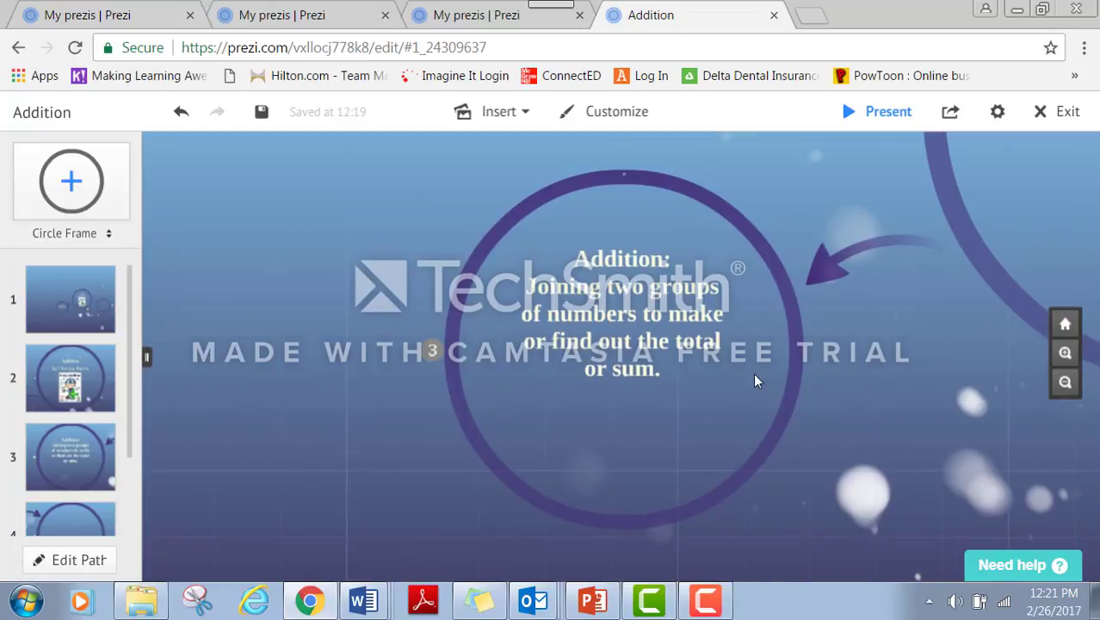
# Insert the image "grade-1-addition-and-subtraction-3-638.jpg" from Prezi Folder, shrink it and centre it beneath the definition in the third circle.
pyautogui.click(535, 121)
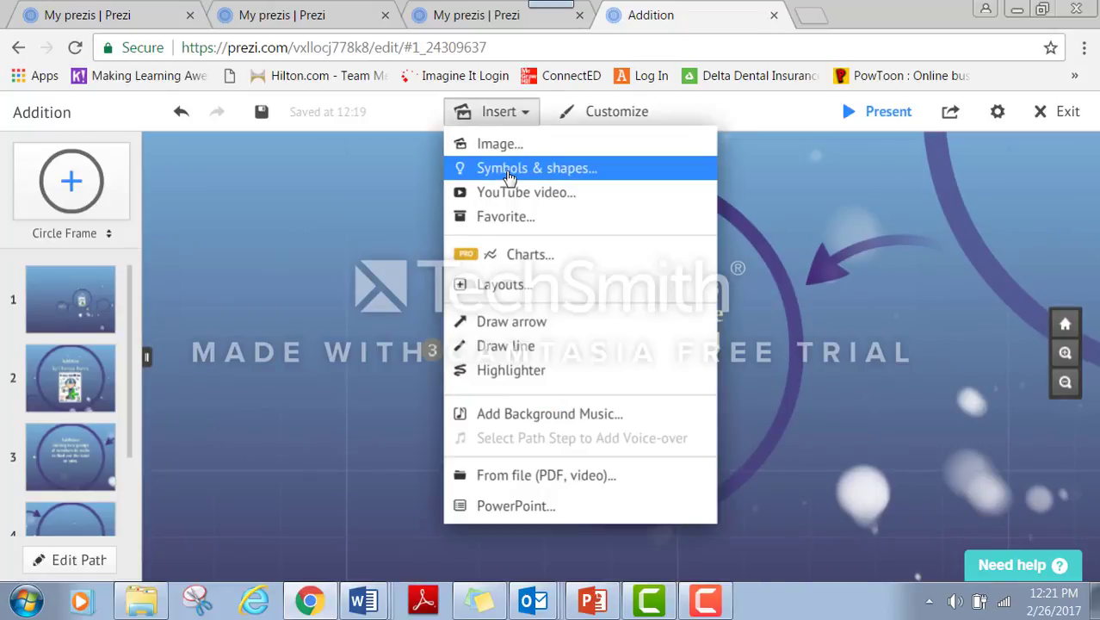
pyautogui.click(511, 147)
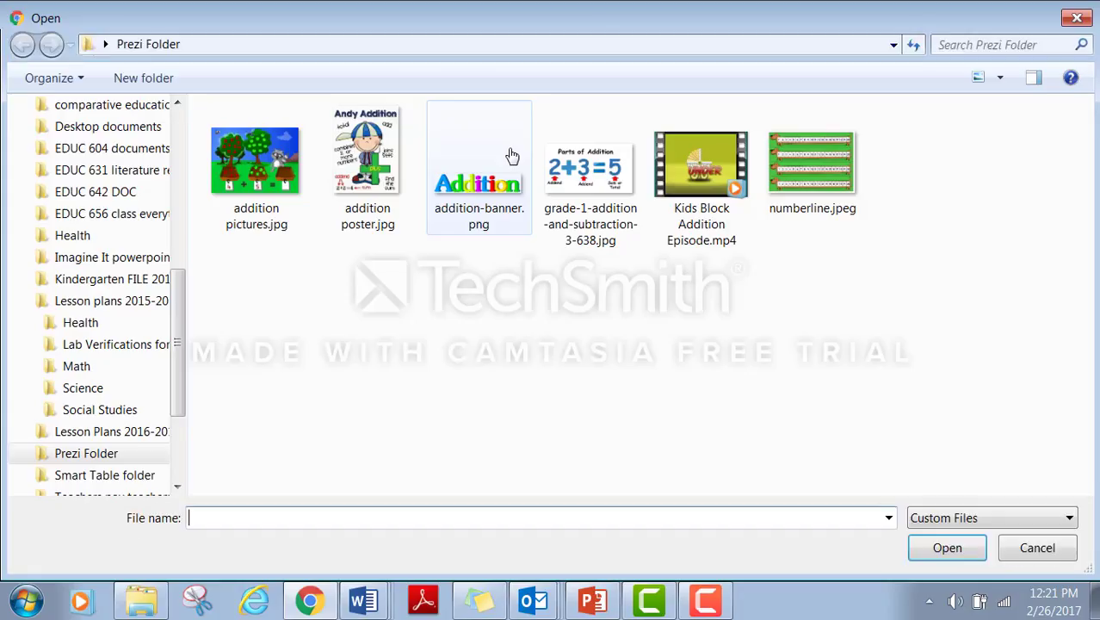
pyautogui.click(575, 175)
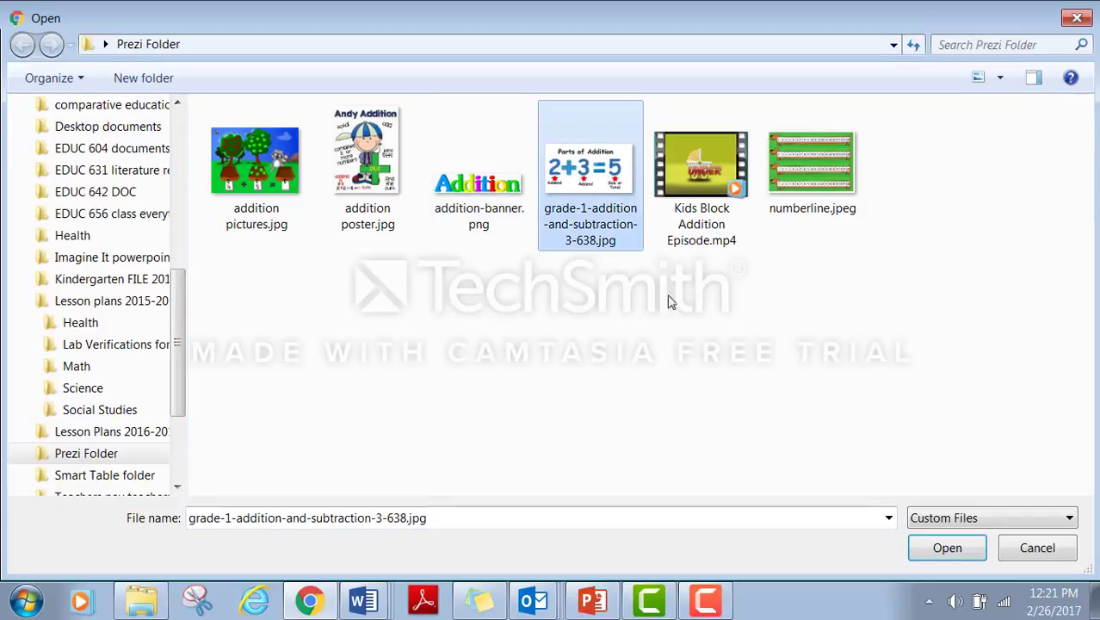
pyautogui.click(946, 547)
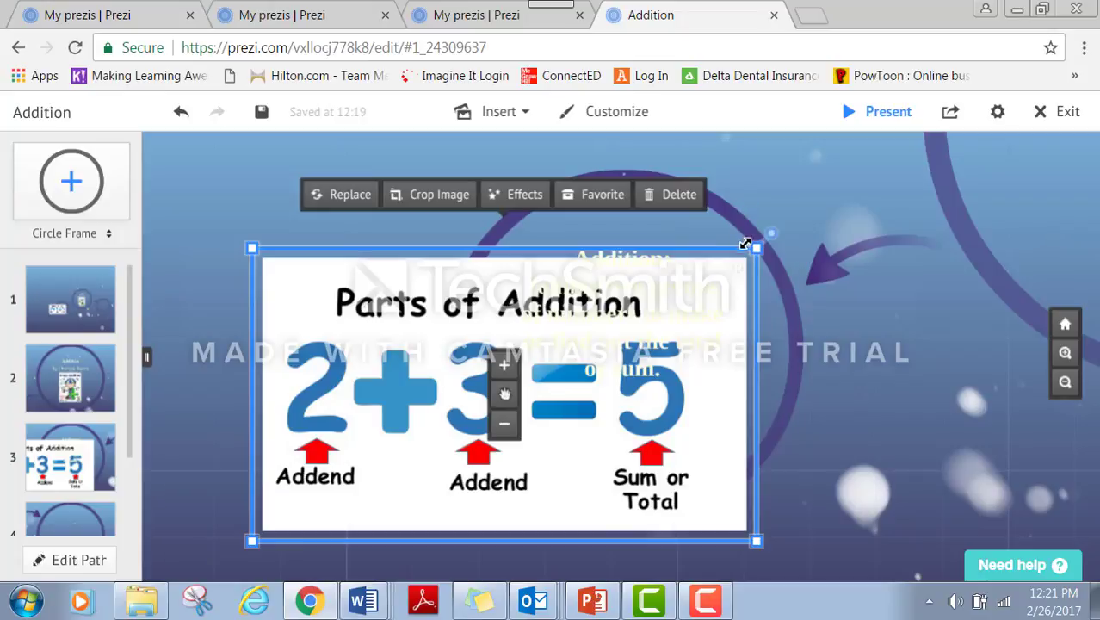
pyautogui.moveTo(745, 243); pyautogui.dragTo(676, 436)
pyautogui.moveTo(580, 393)
pyautogui.mouseDown()
pyautogui.moveTo(561, 399)
pyautogui.moveTo(586, 407)
pyautogui.mouseUp()
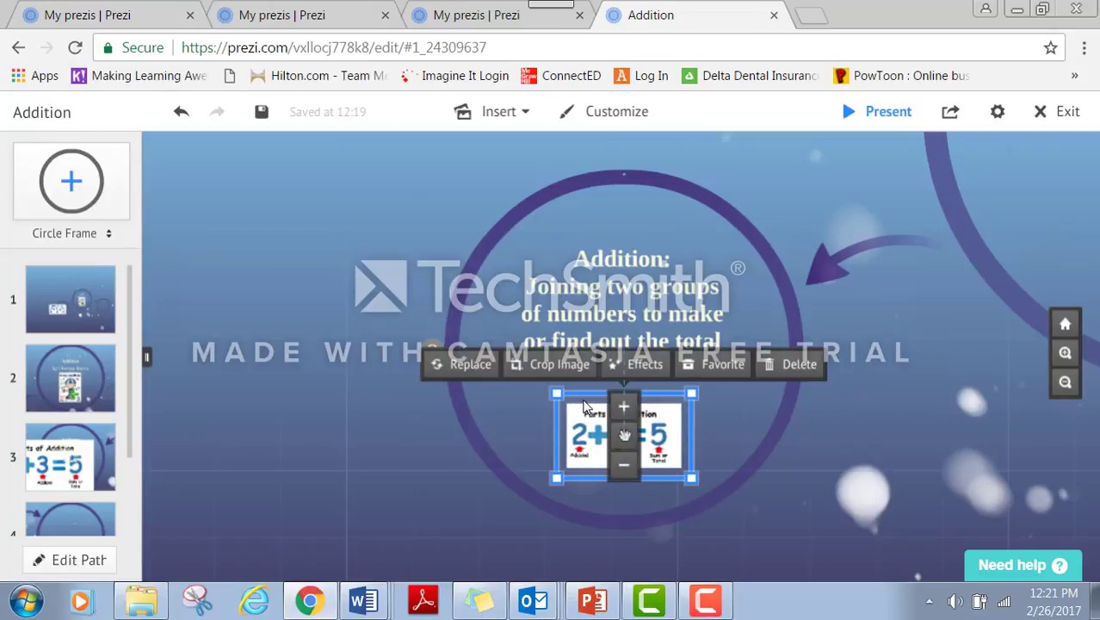
pyautogui.click(751, 462)
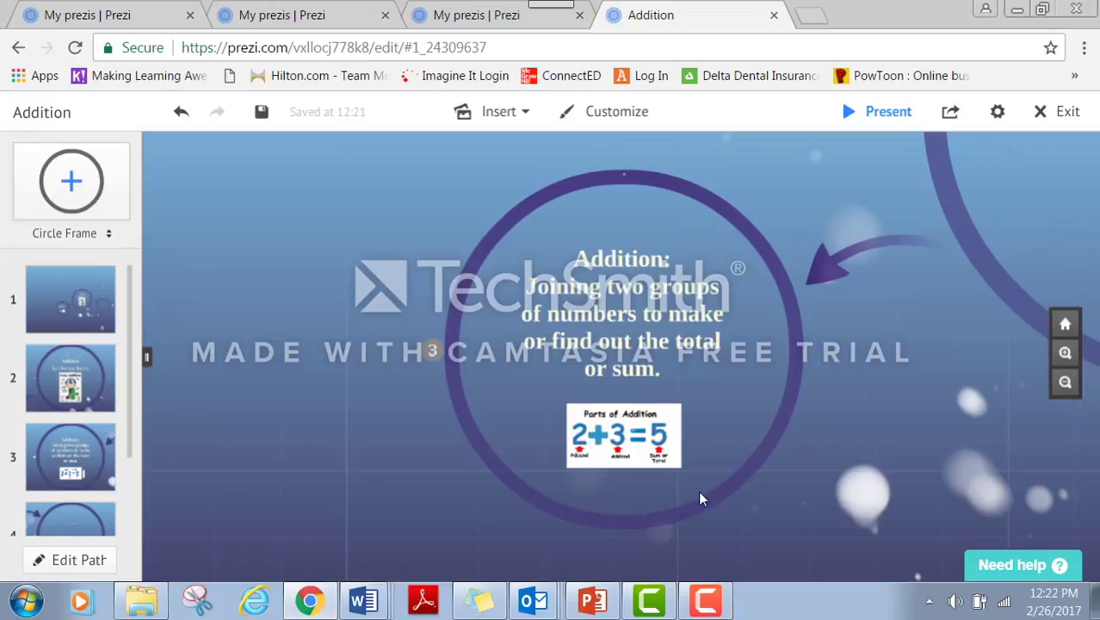
# Go to the circle frame at path point 4 and replace its heading placeholder with "Addition Video".
pyautogui.scroll(-1, 130, 404)
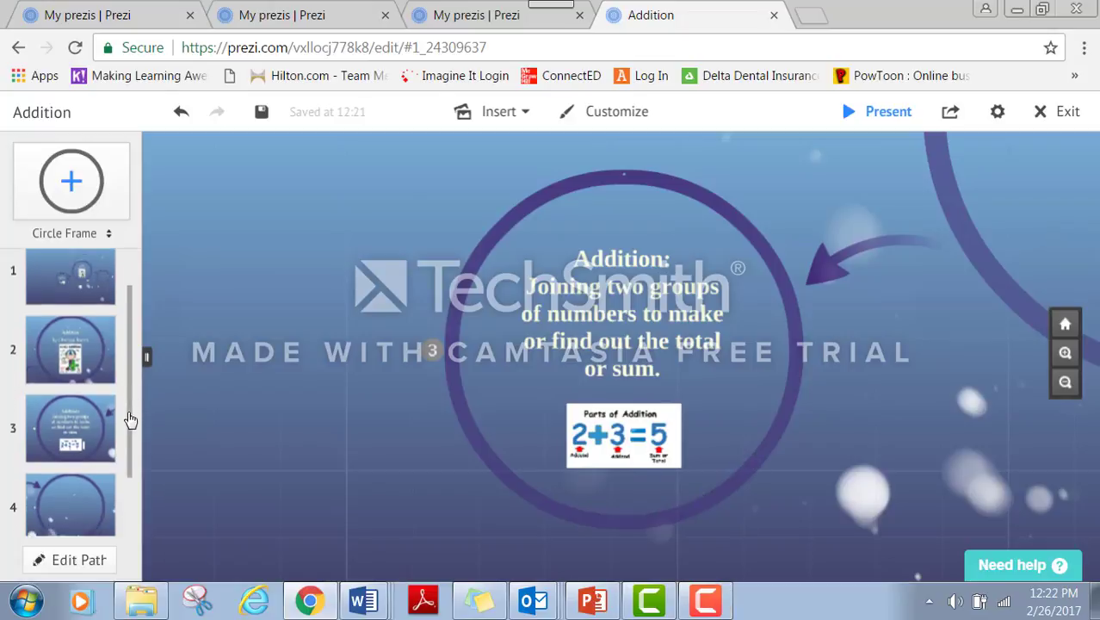
pyautogui.click(78, 468)
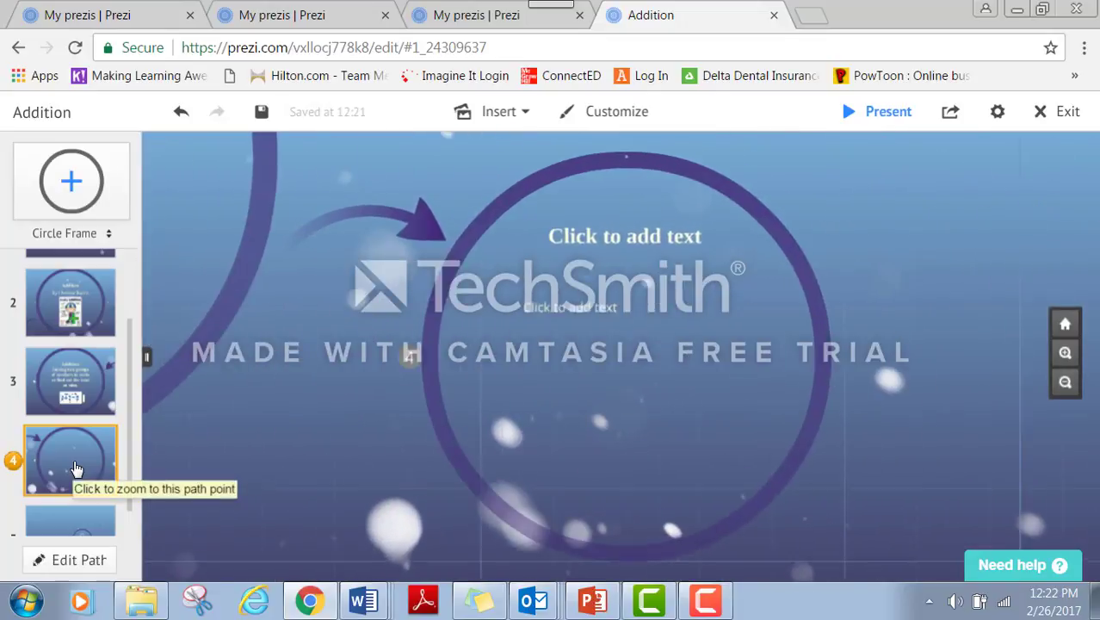
pyautogui.click(614, 246)
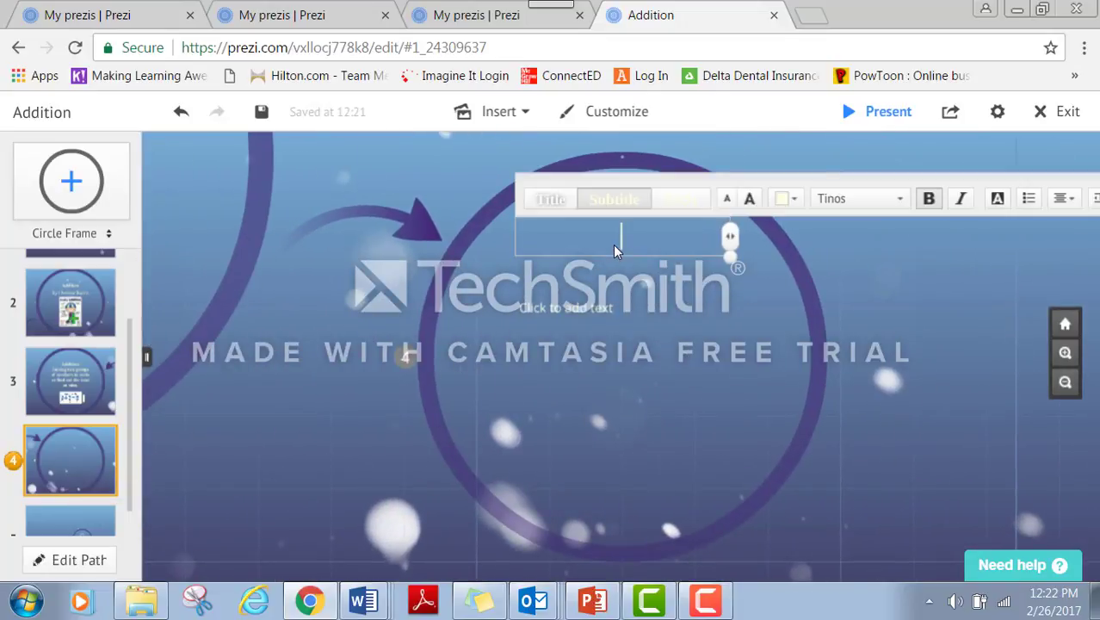
pyautogui.write('Addition Video')
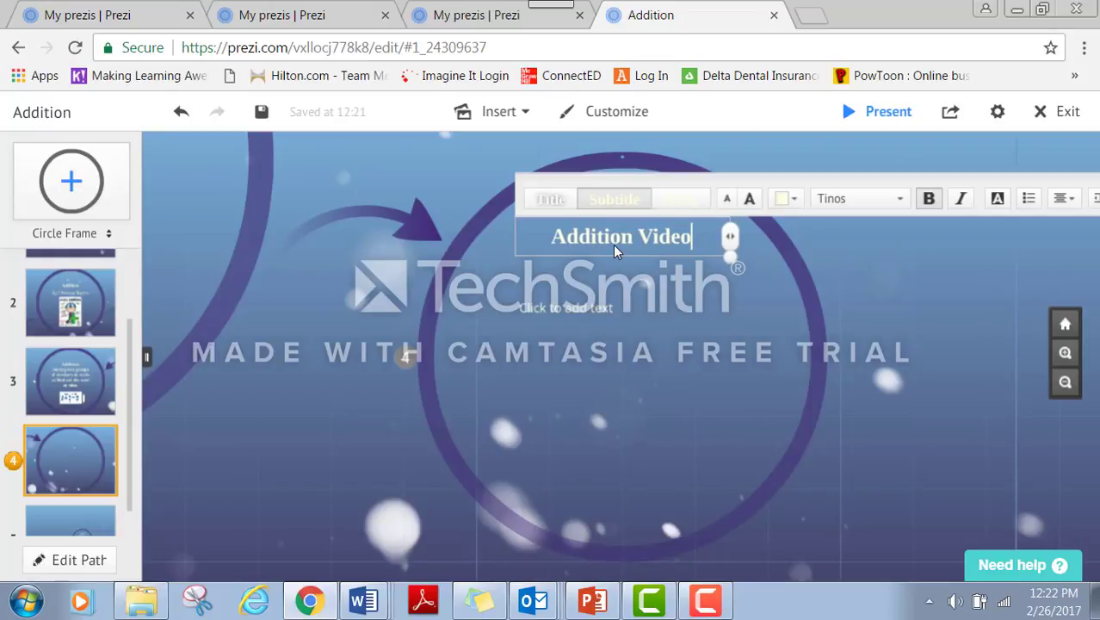
# Switch the "Addition Video" heading to the Body text style and enlarge its text slightly.
pyautogui.click(749, 199)
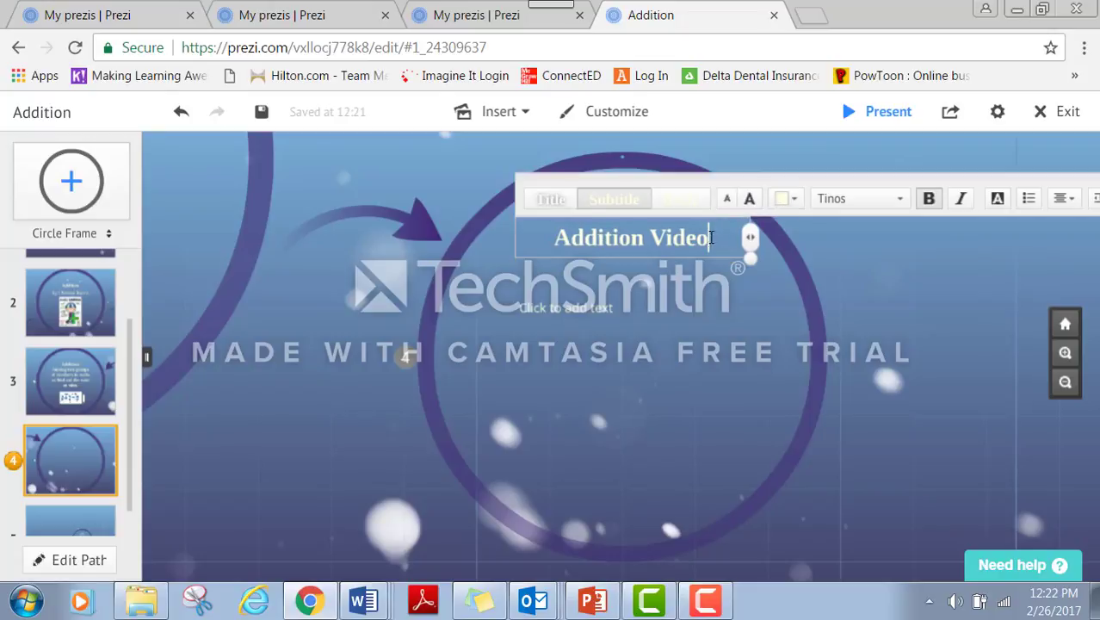
pyautogui.moveTo(711, 238); pyautogui.dragTo(565, 221)
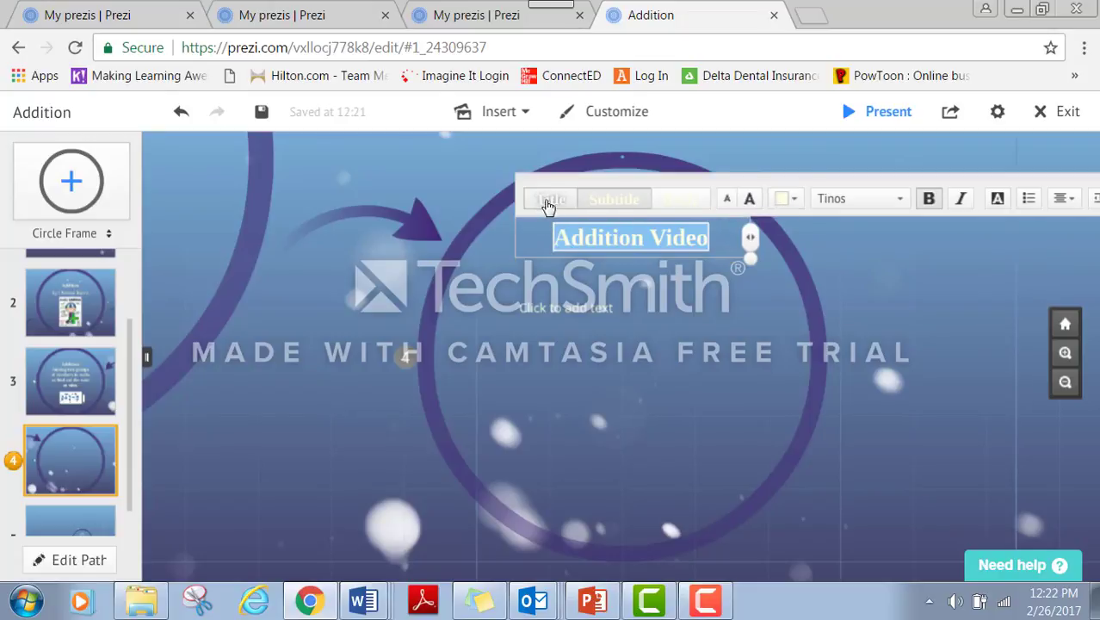
pyautogui.click(548, 204)
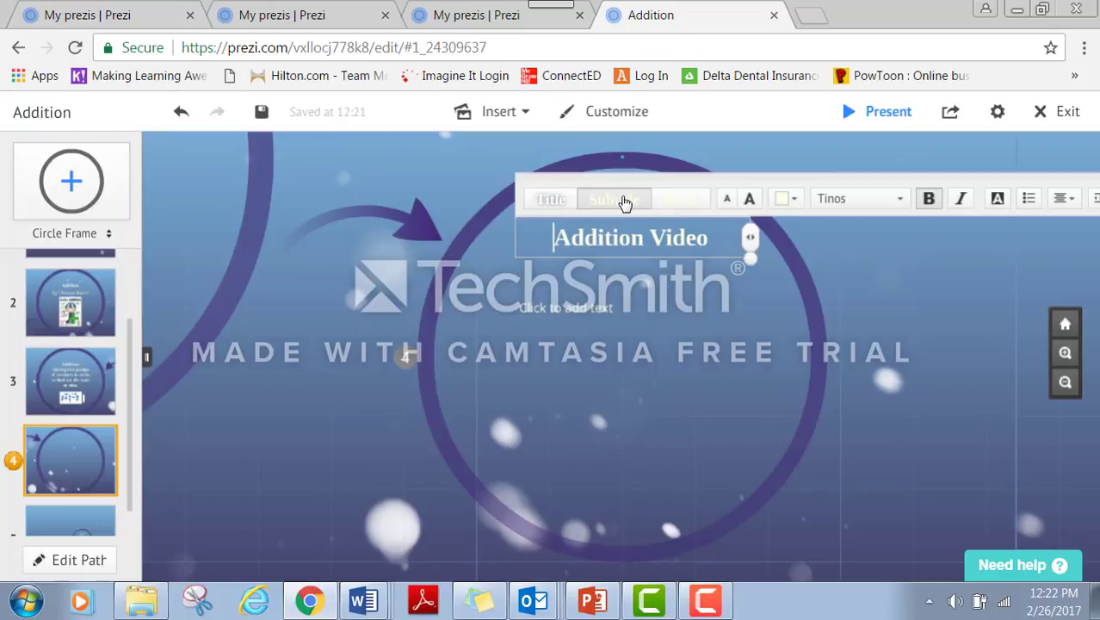
pyautogui.click(686, 201)
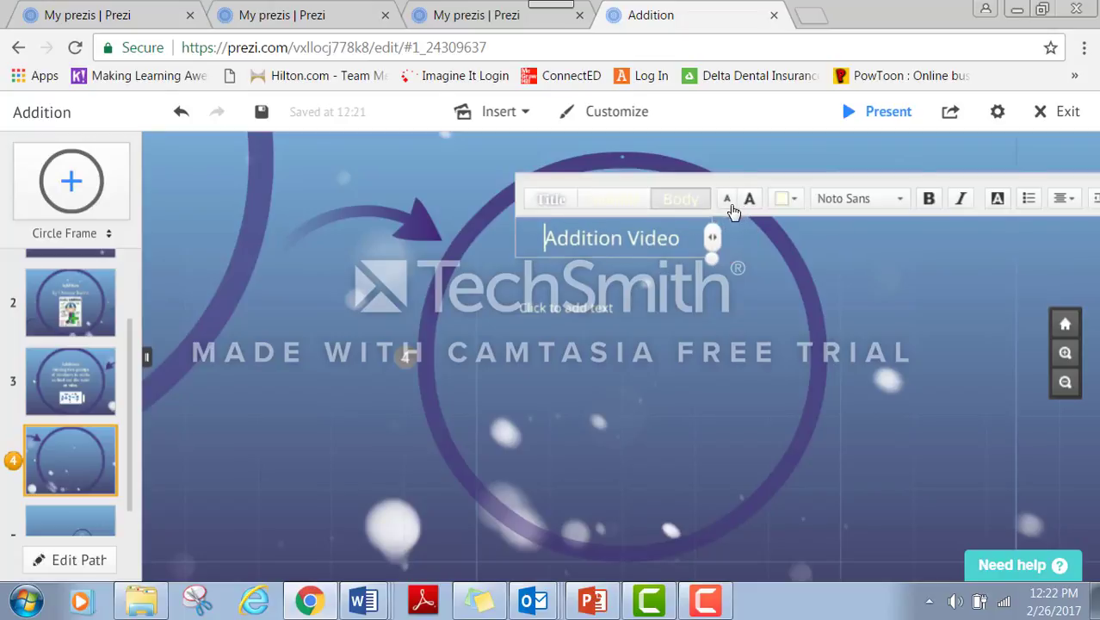
pyautogui.click(749, 201)
pyautogui.click(751, 203)
pyautogui.click(753, 204)
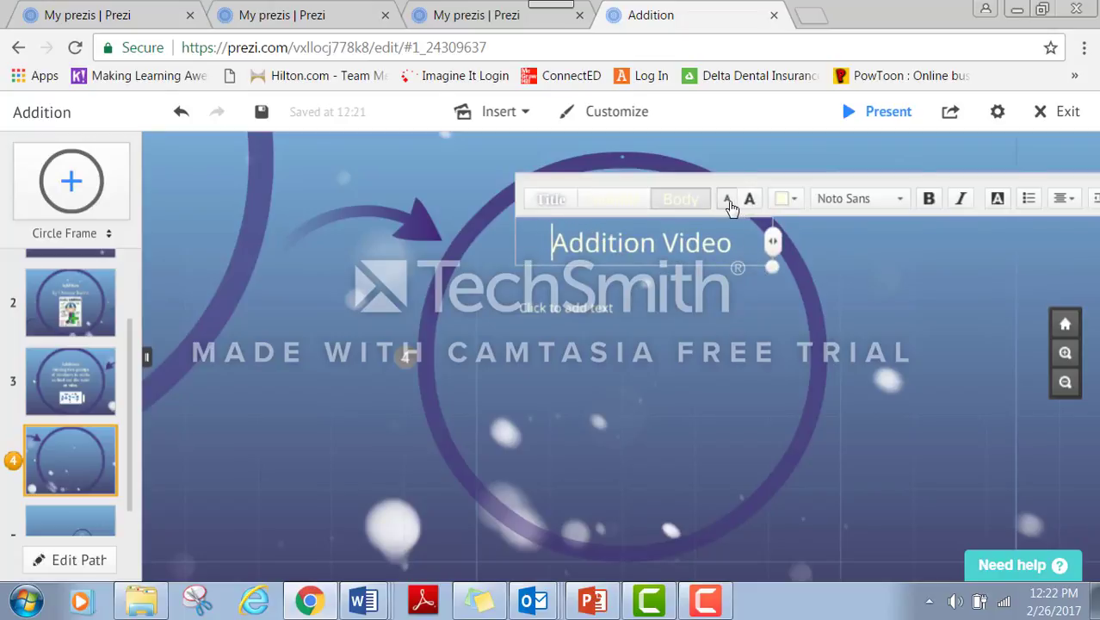
pyautogui.click(727, 201)
# Format the "Addition Video" heading in black, bold Josefin Sans.
pyautogui.click(787, 199)
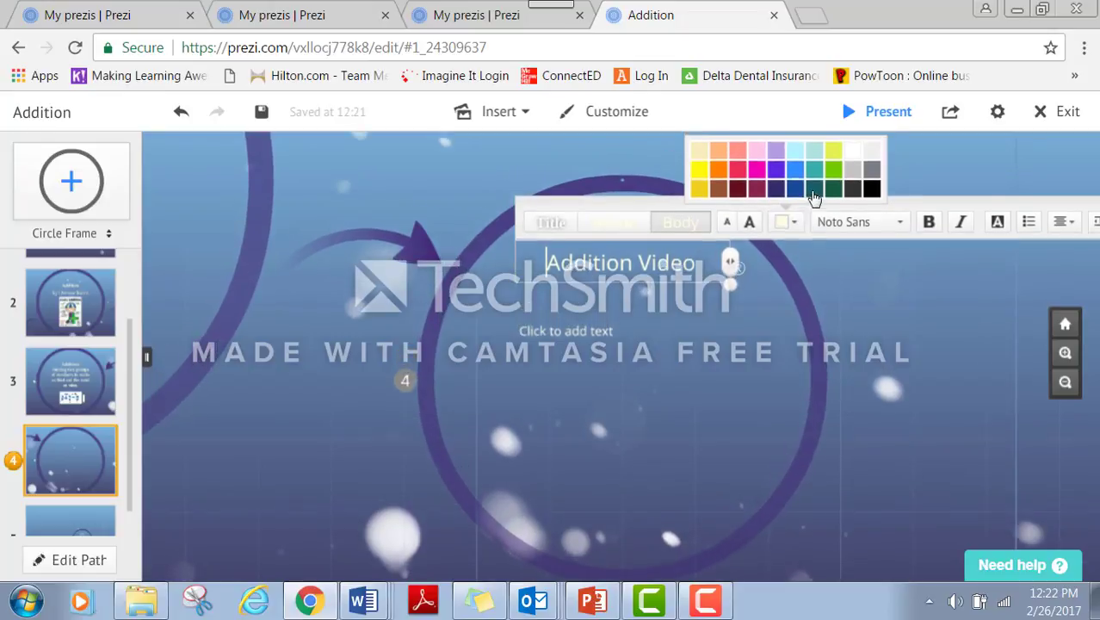
pyautogui.click(785, 178)
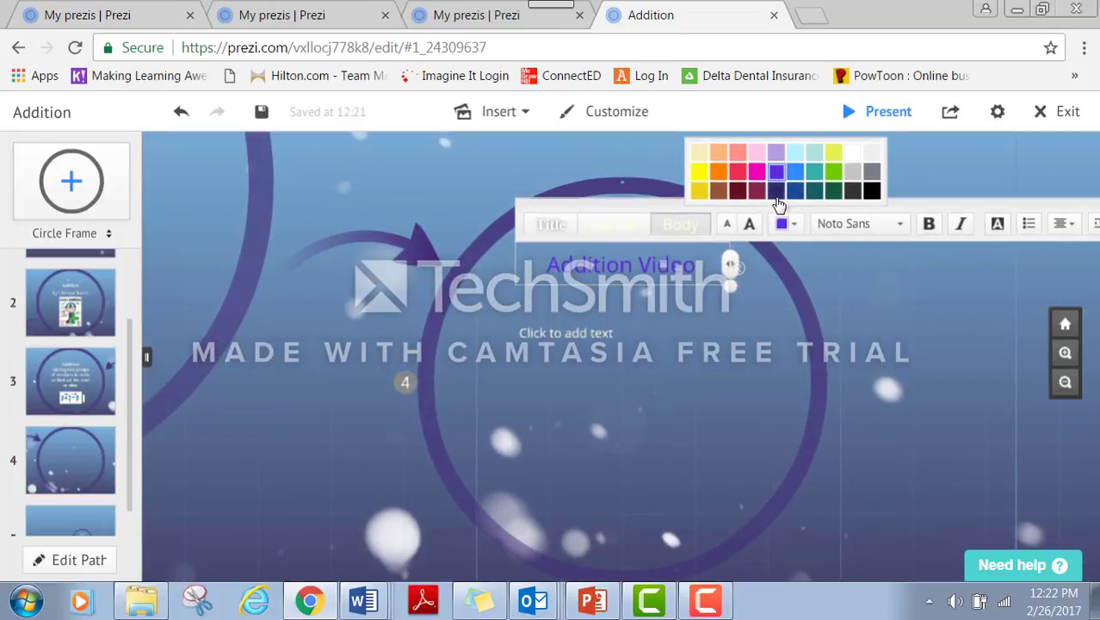
pyautogui.click(776, 192)
pyautogui.click(872, 193)
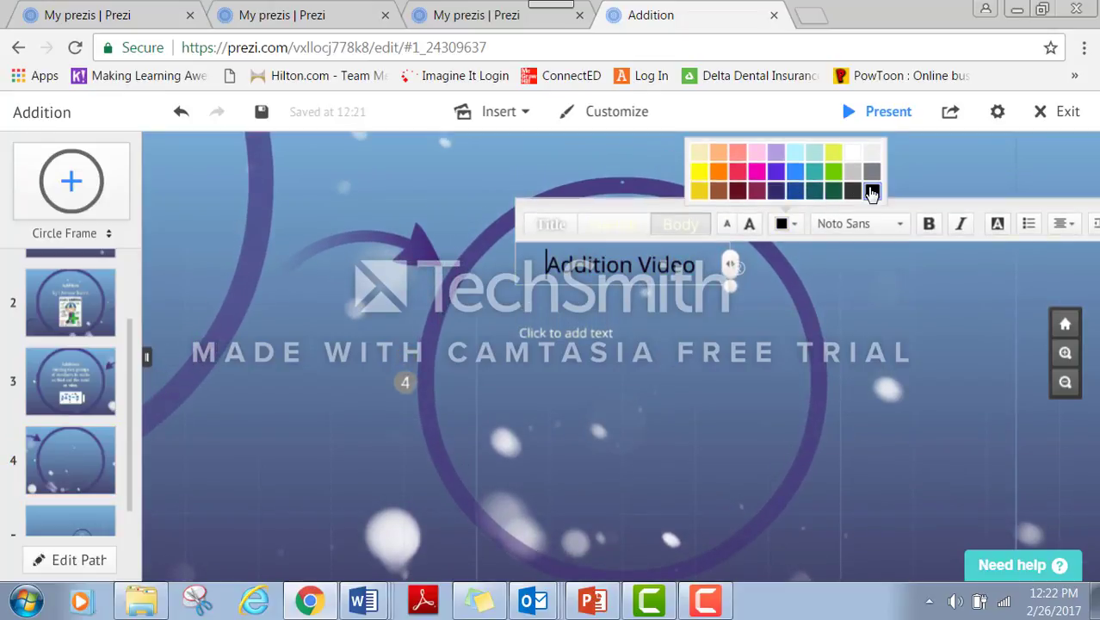
pyautogui.click(848, 226)
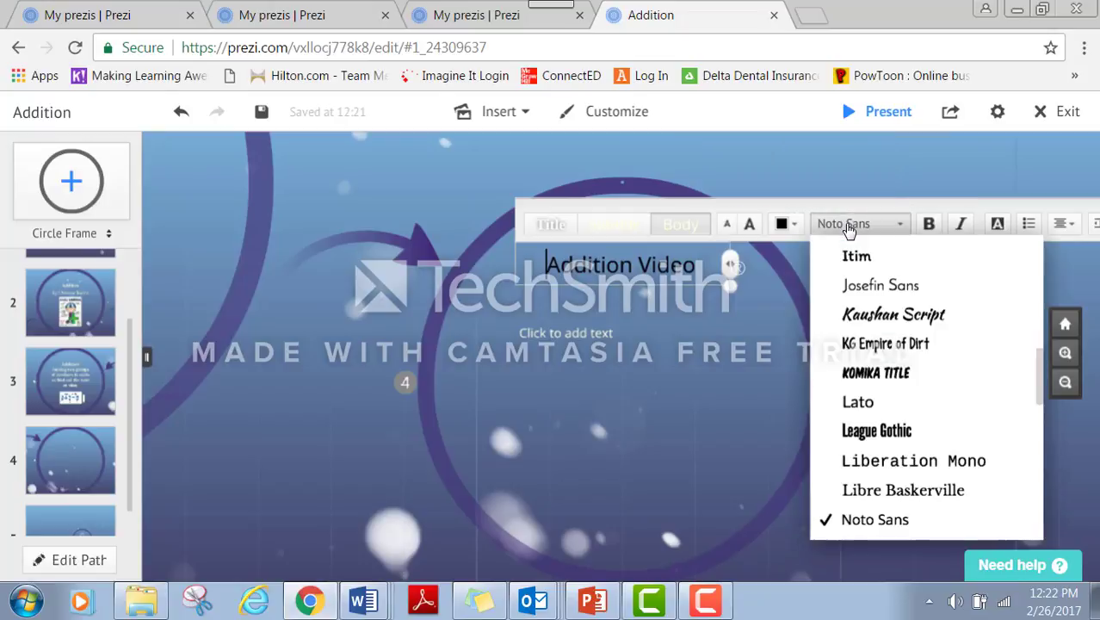
pyautogui.click(849, 288)
pyautogui.click(928, 226)
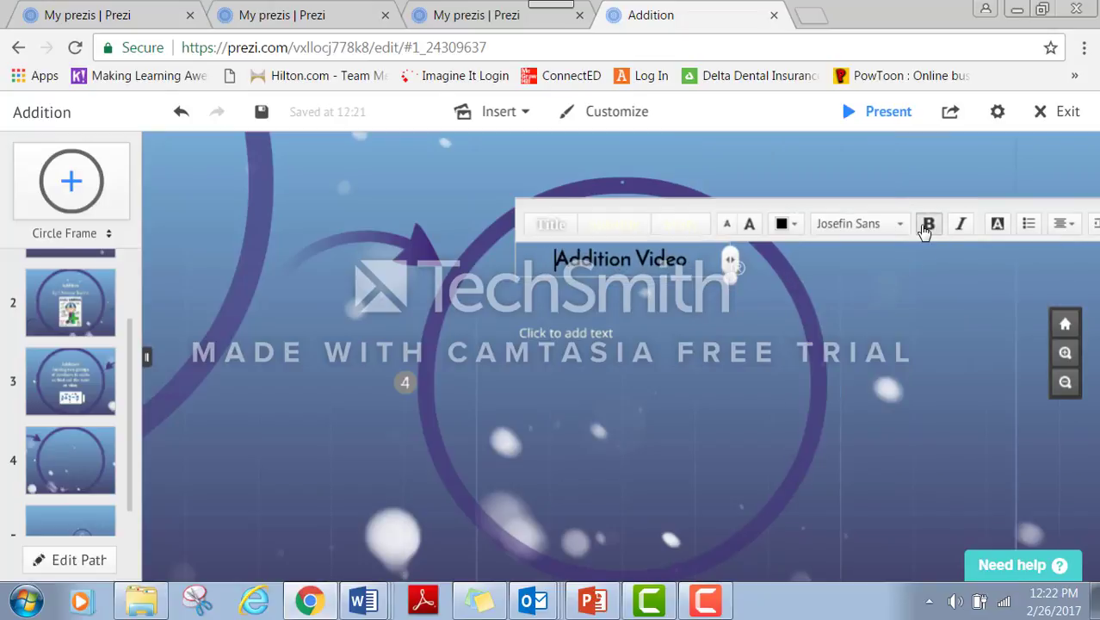
pyautogui.click(626, 391)
# Insert the video "Kids Block Addition Episode.mp4" from Prezi Folder into the fourth circle.
pyautogui.click(508, 115)
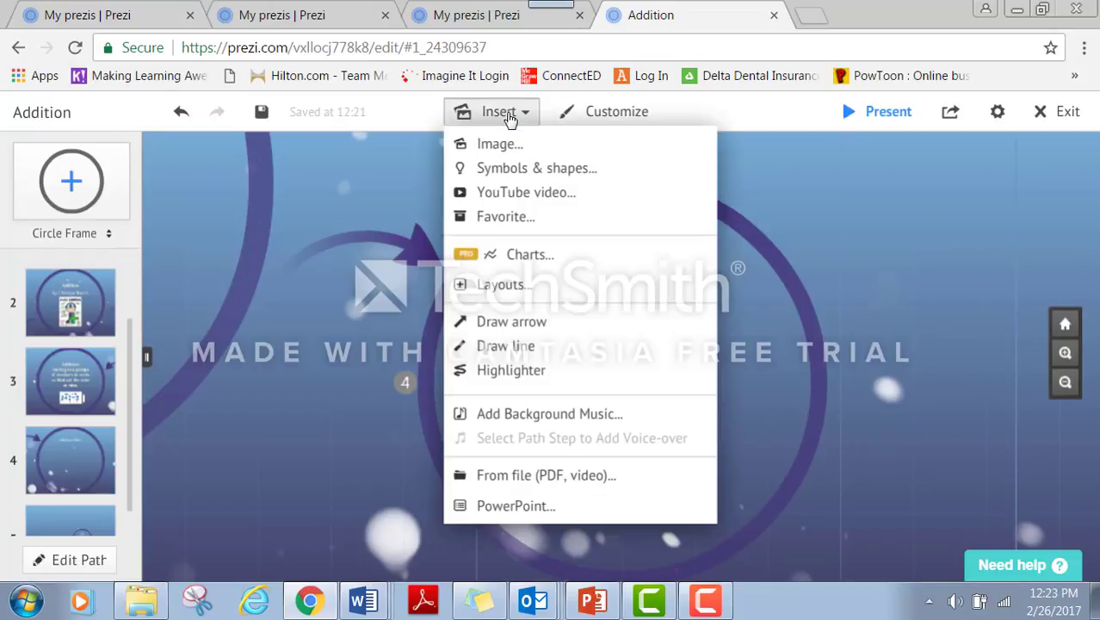
pyautogui.click(511, 143)
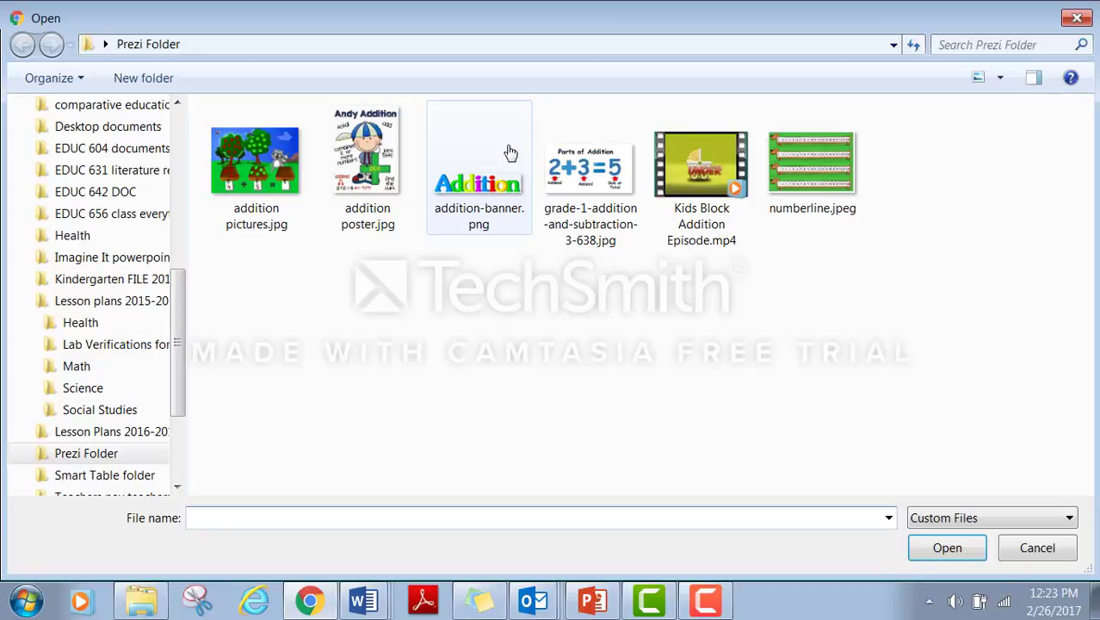
pyautogui.click(697, 176)
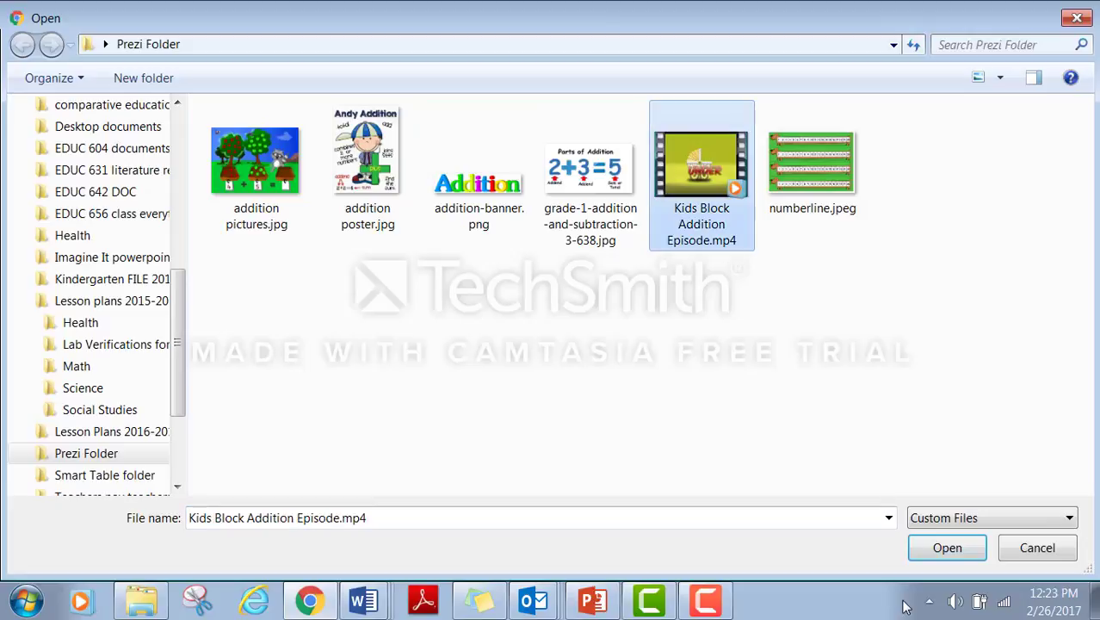
pyautogui.click(958, 550)
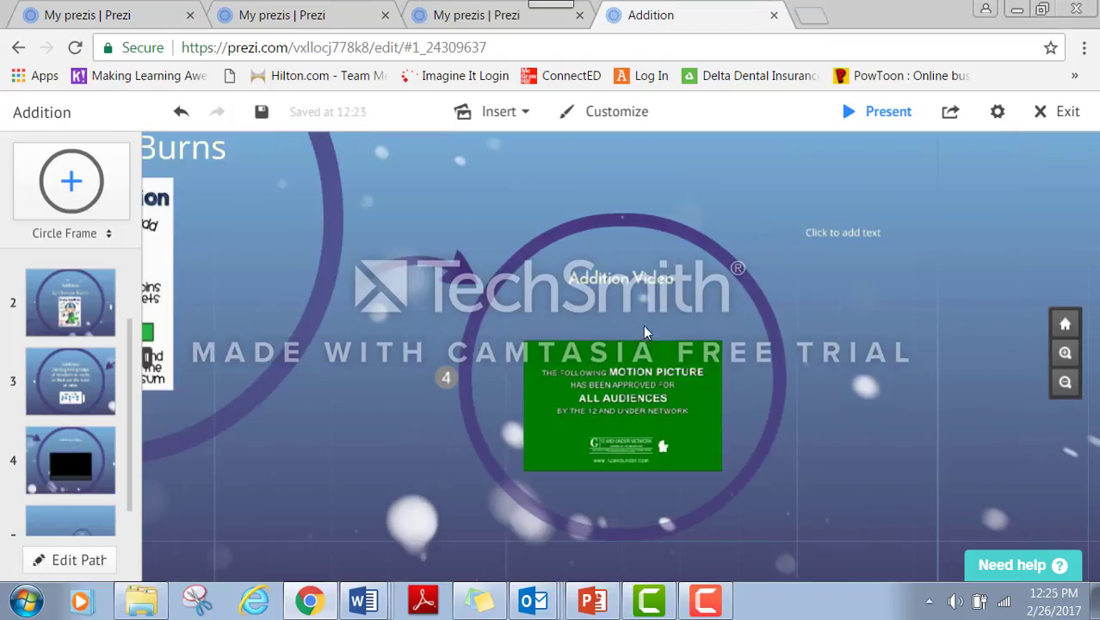
# Try to enlarge the inserted video beneath the "Addition Video" heading.
pyautogui.click(641, 373)
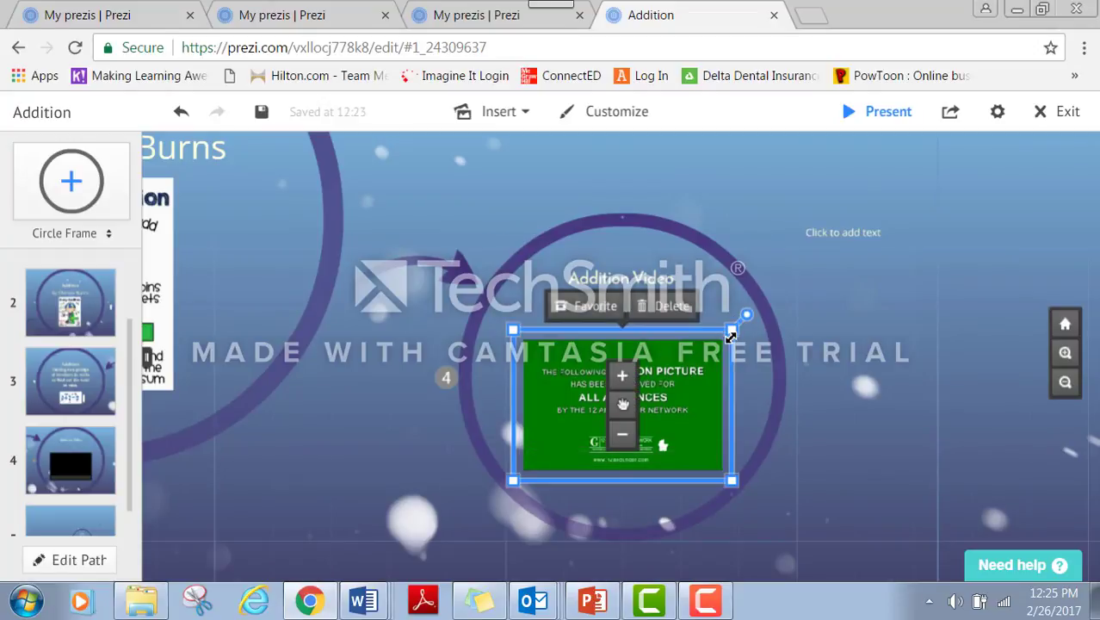
pyautogui.moveTo(734, 322); pyautogui.dragTo(749, 292)
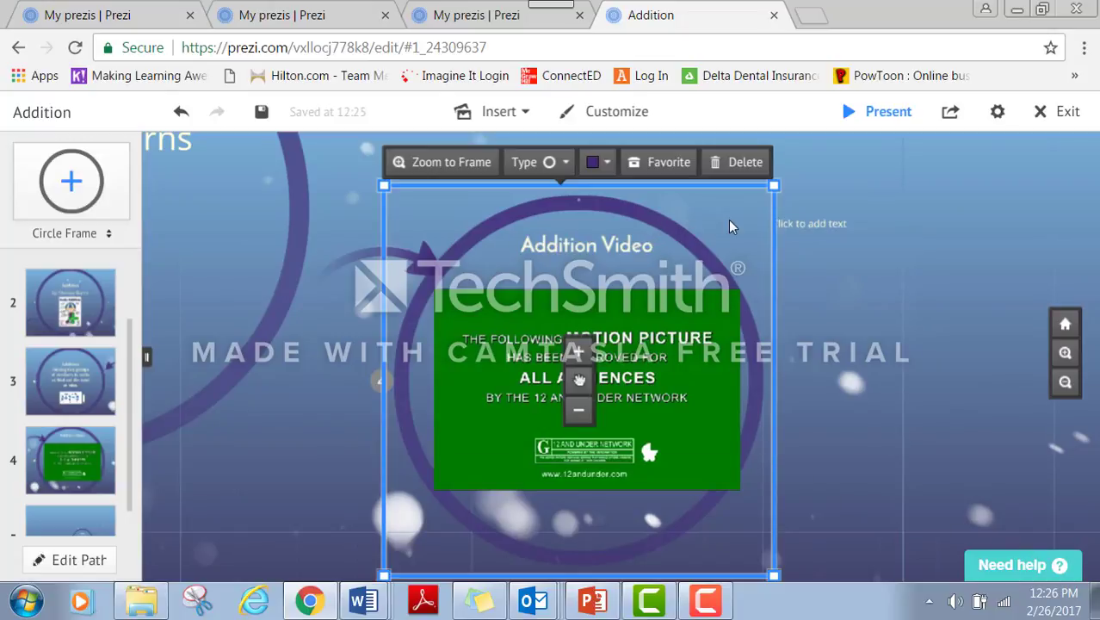
pyautogui.click(668, 236)
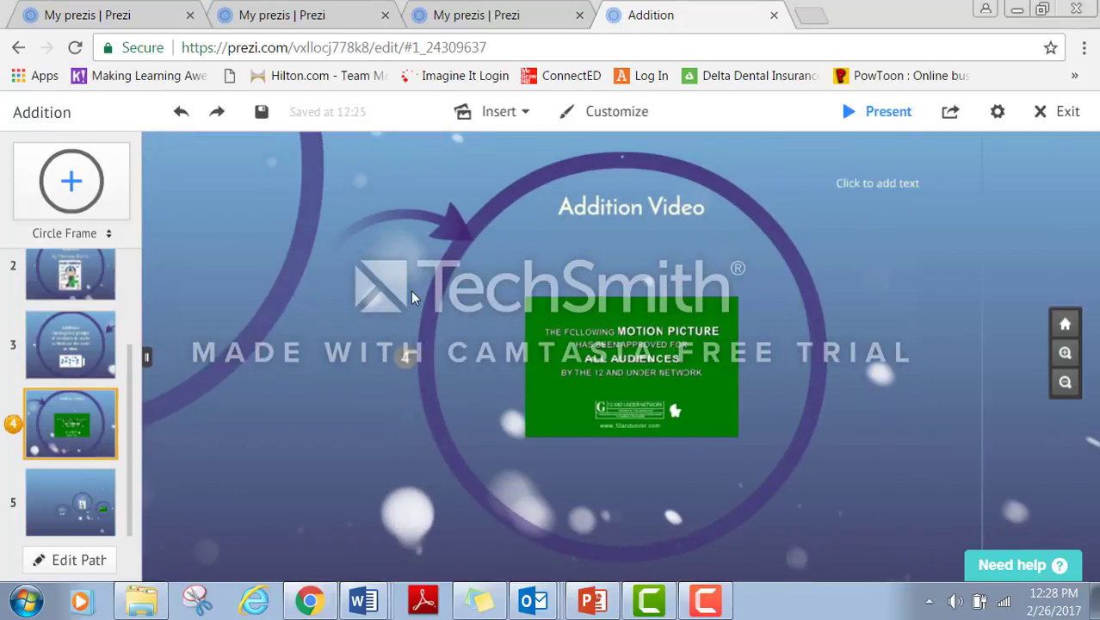
# Enlarge the fourth circle frame slightly and move it right, farther away from the second circle.
pyautogui.click(413, 297)
pyautogui.click(354, 338)
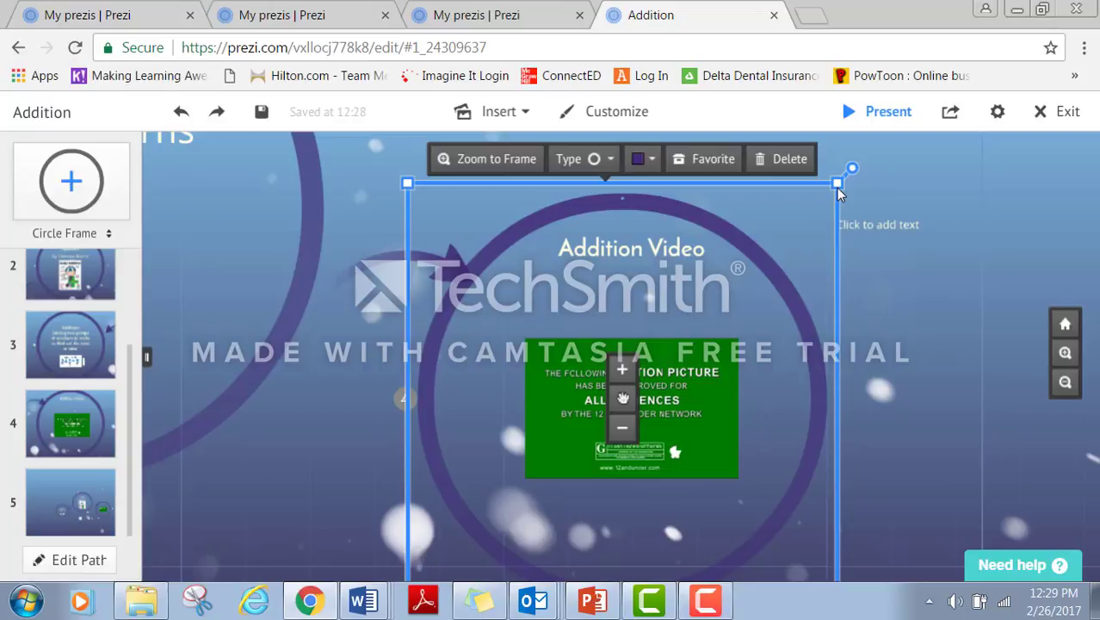
pyautogui.moveTo(838, 191); pyautogui.dragTo(872, 201)
pyautogui.moveTo(768, 171); pyautogui.dragTo(818, 179)
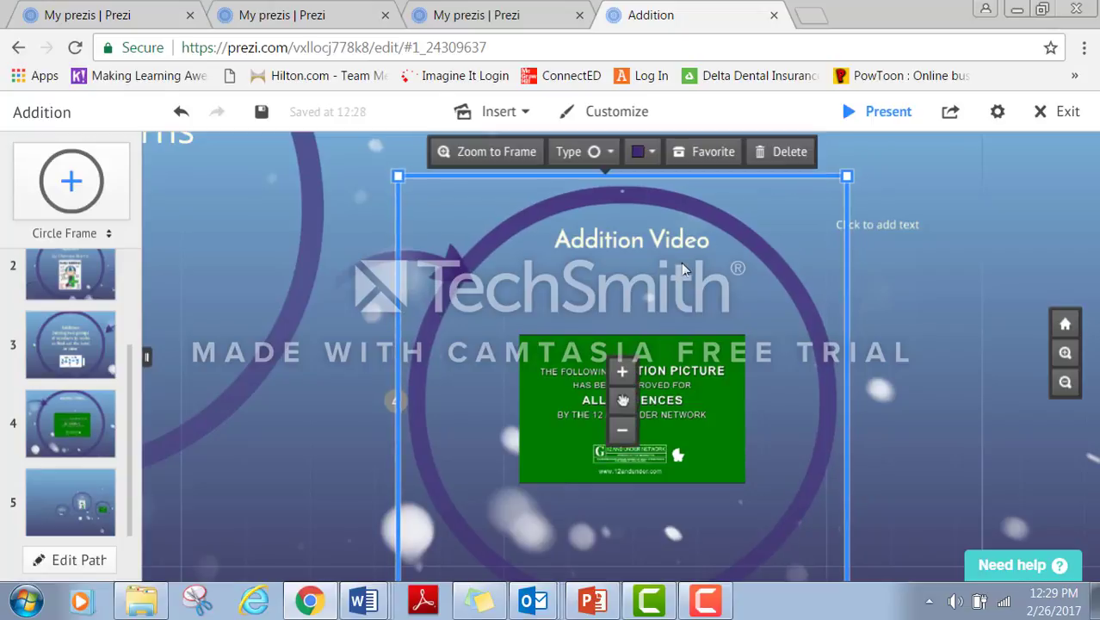
pyautogui.moveTo(683, 269); pyautogui.dragTo(803, 256)
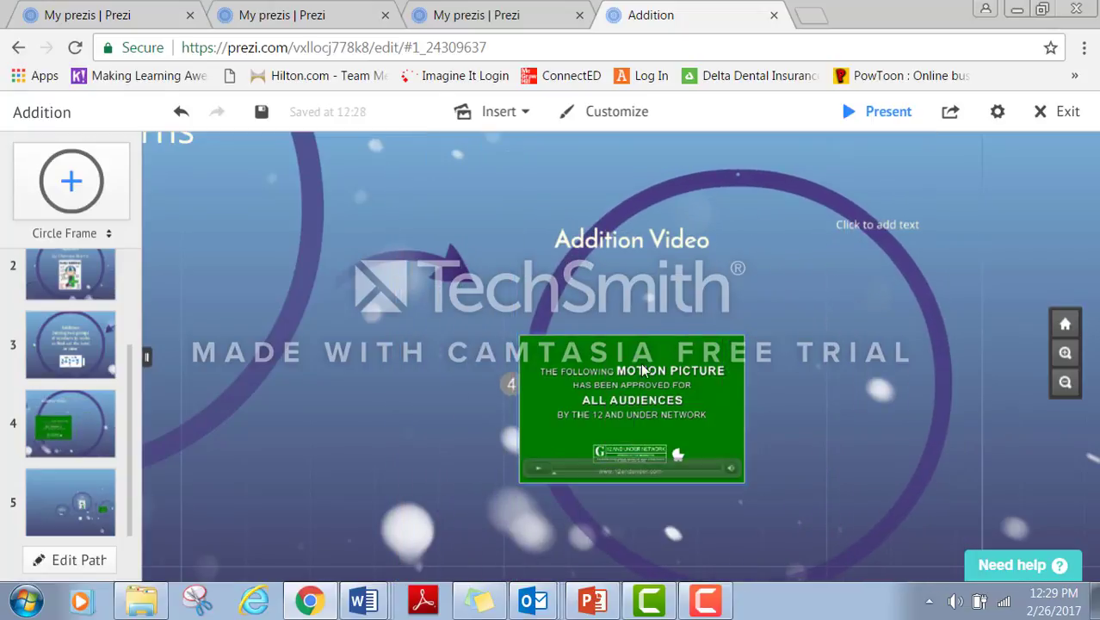
# Move the addition video into the middle of the fourth circle and enlarge it to nearly fill the circle's width.
pyautogui.click(644, 368)
pyautogui.moveTo(652, 346); pyautogui.dragTo(757, 316)
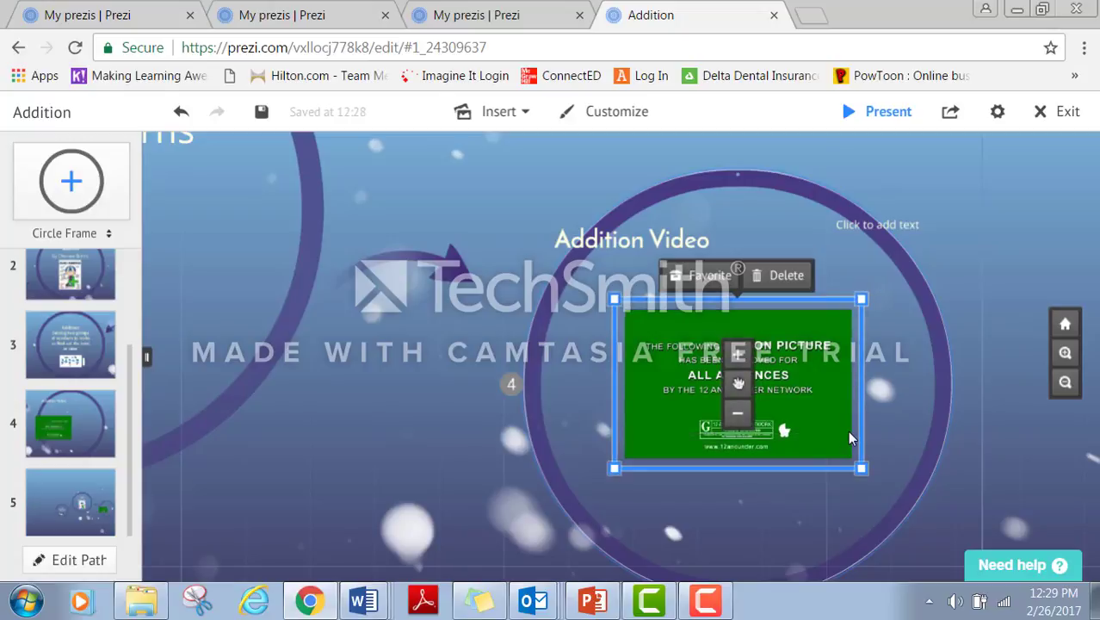
pyautogui.moveTo(861, 467); pyautogui.dragTo(891, 497)
# Move the "Addition Video" heading above the video and shift the connecting arrow right so it points at the fourth circle.
pyautogui.moveTo(616, 244); pyautogui.dragTo(717, 243)
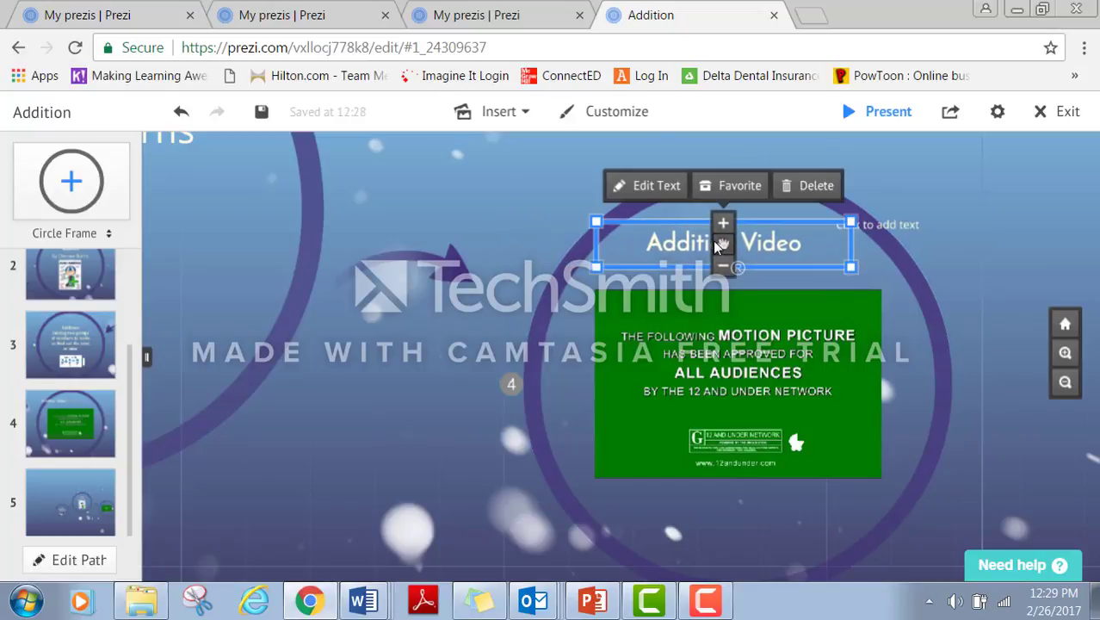
pyautogui.moveTo(458, 270); pyautogui.dragTo(541, 273)
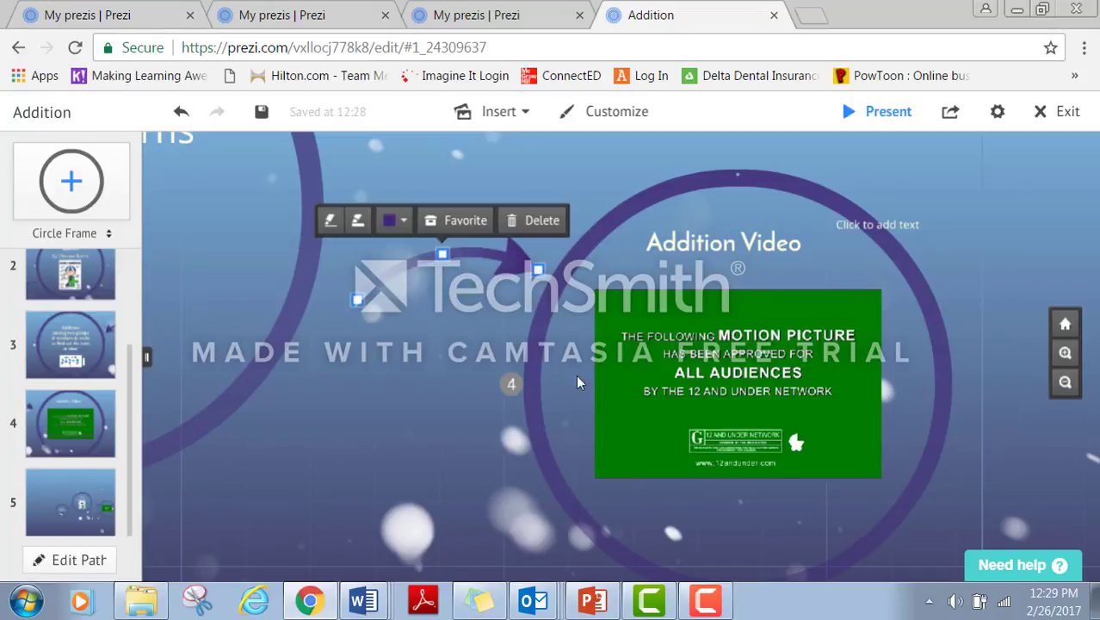
pyautogui.click(522, 469)
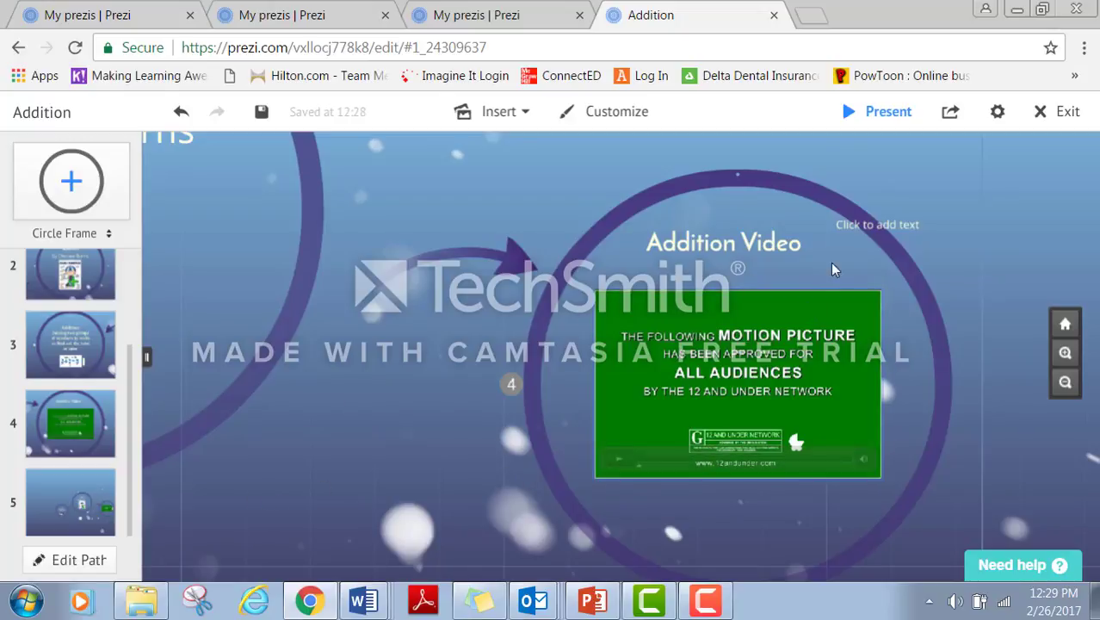
# Present the prezi from path point 1 and advance through the circles to the "Addition Video" frame.
pyautogui.click(879, 112)
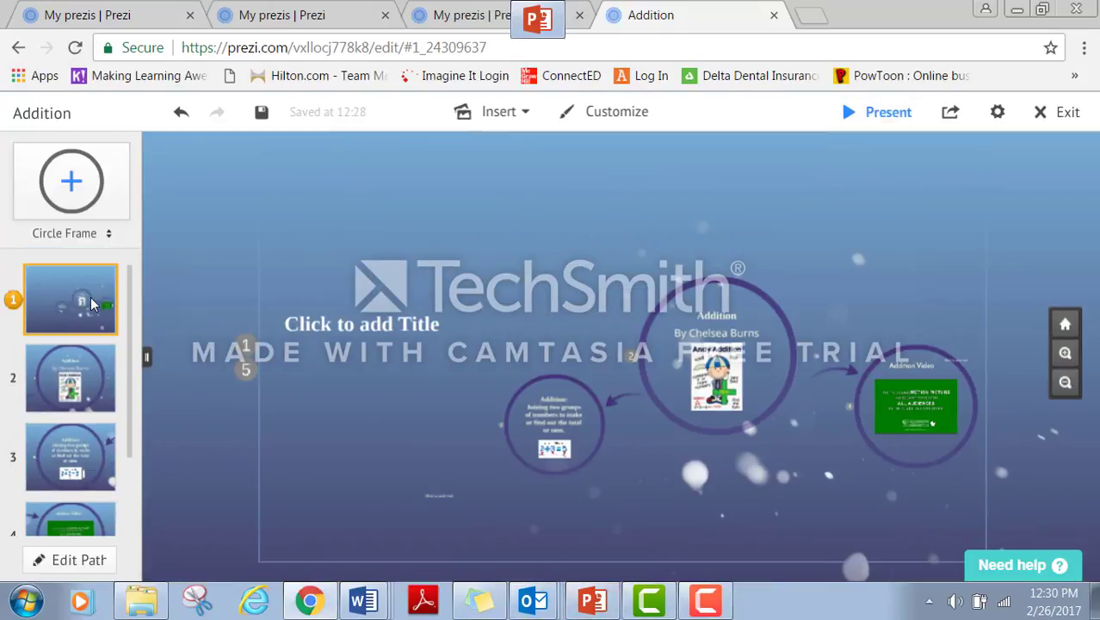
pyautogui.click(891, 126)
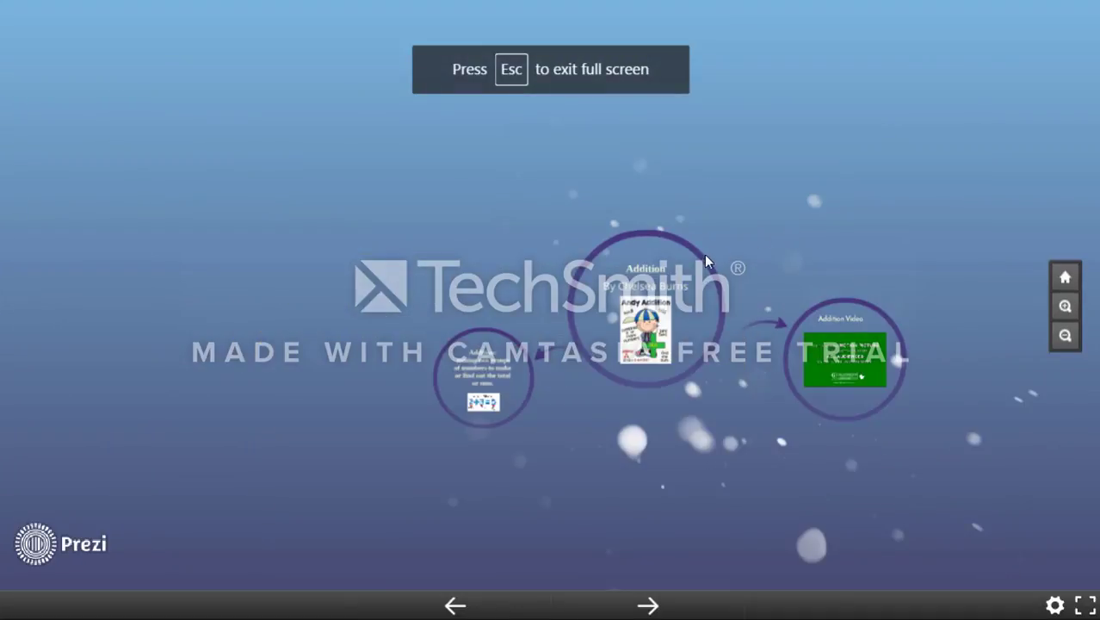
pyautogui.click(648, 605)
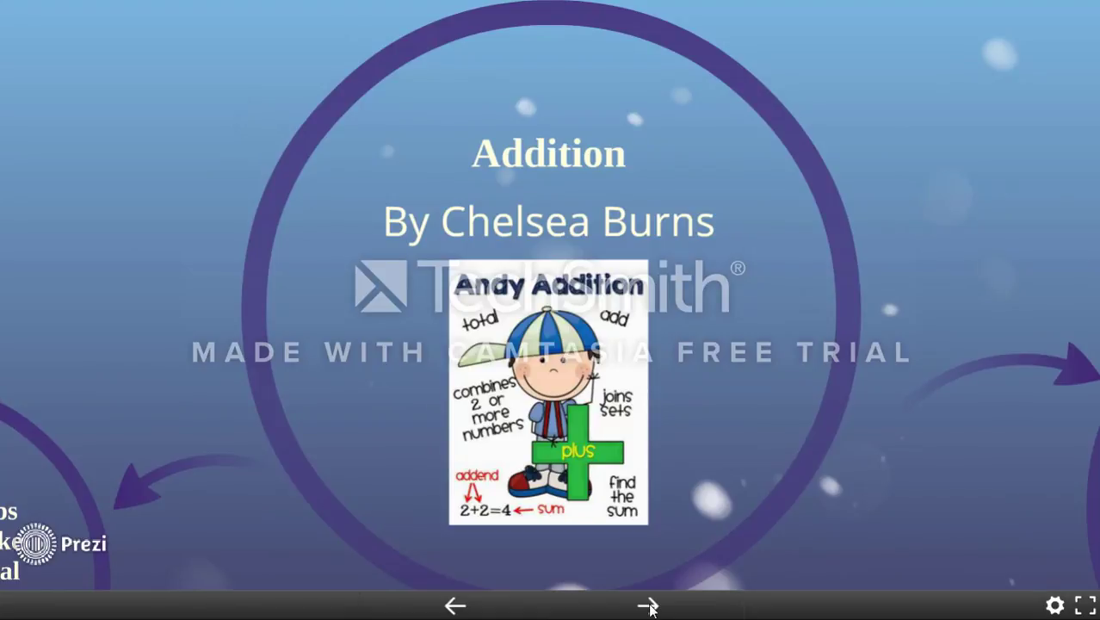
pyautogui.click(648, 605)
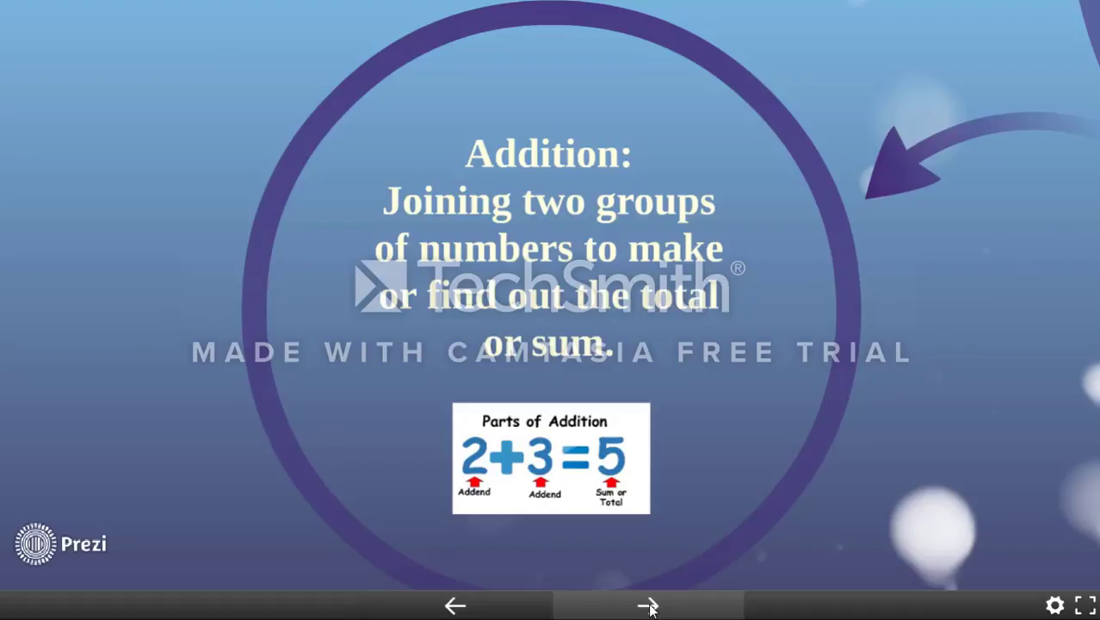
pyautogui.click(648, 605)
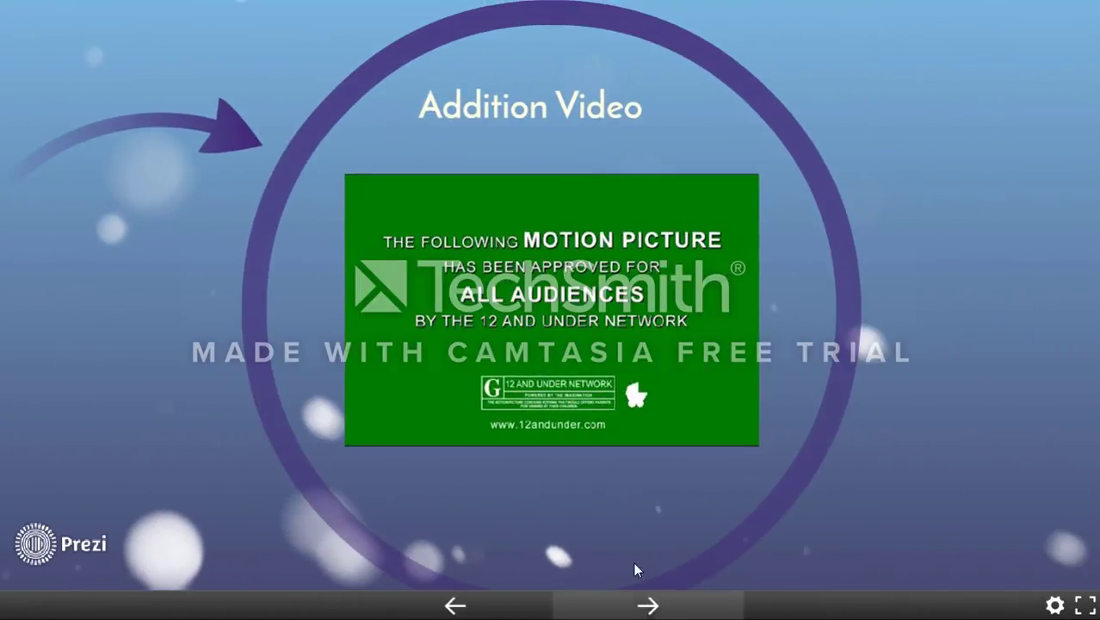
# Play the addition video briefly in the presentation, pause it, and exit the presentation from the final overview.
pyautogui.click(560, 305)
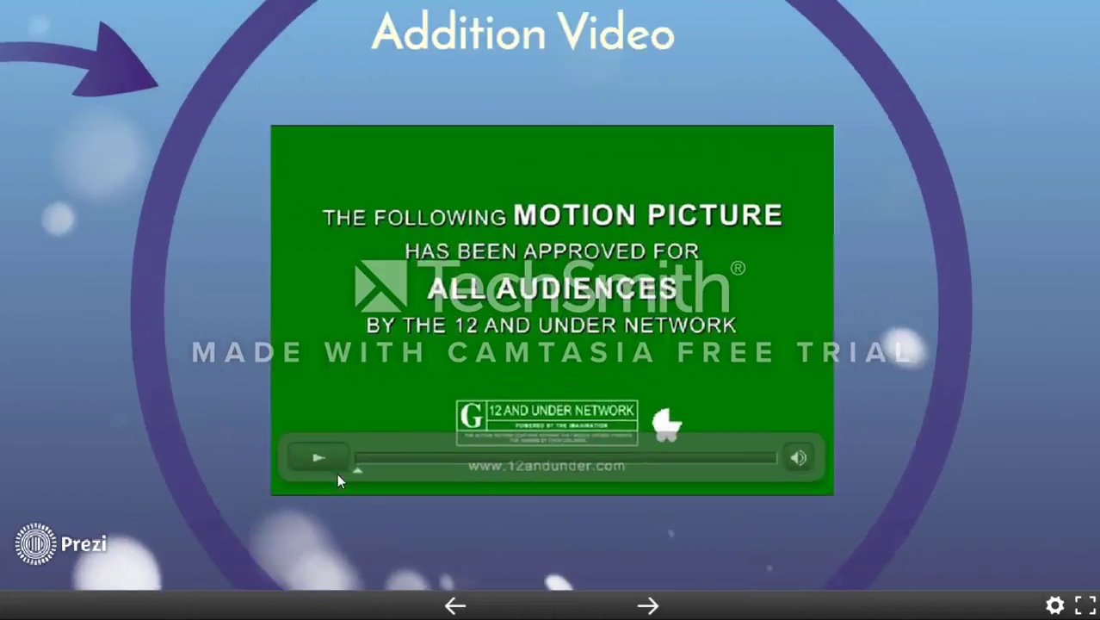
pyautogui.click(187, 559)
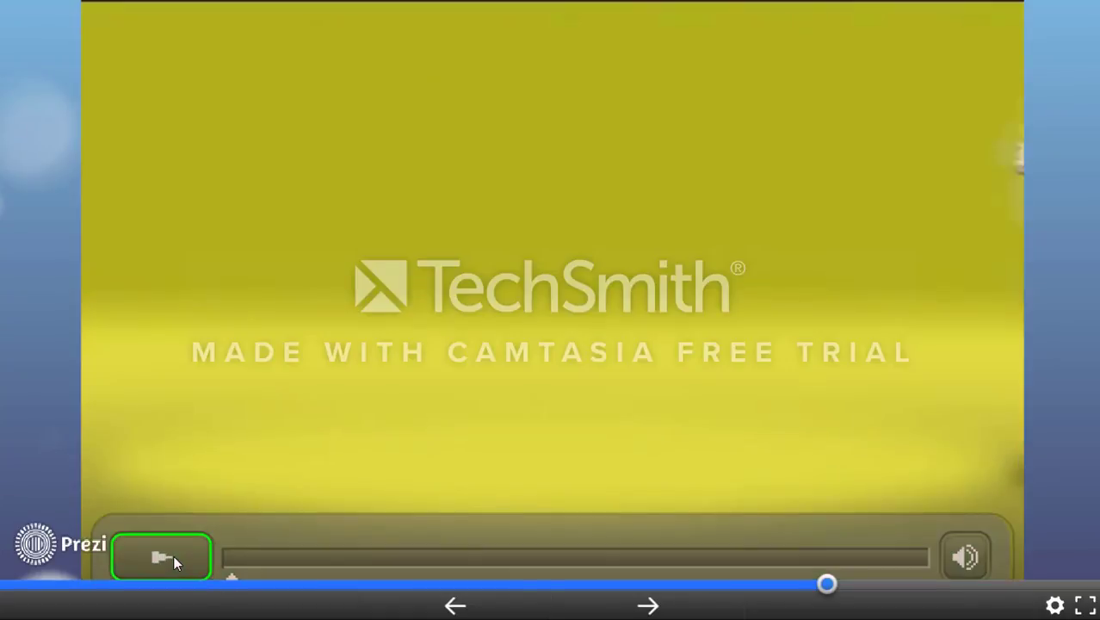
pyautogui.click(173, 557)
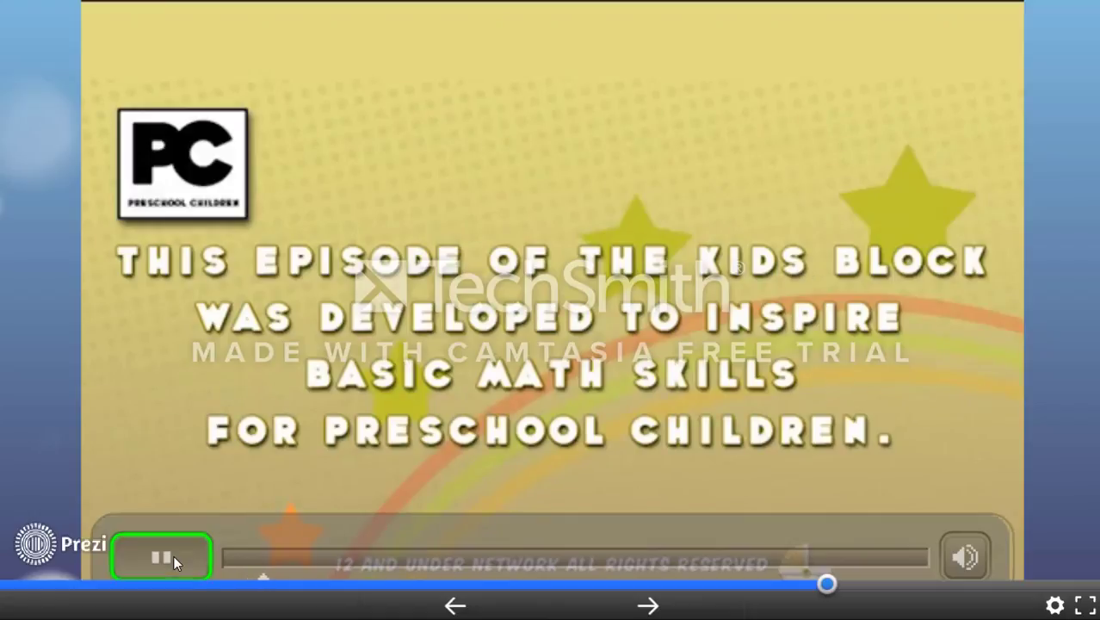
pyautogui.click(632, 607)
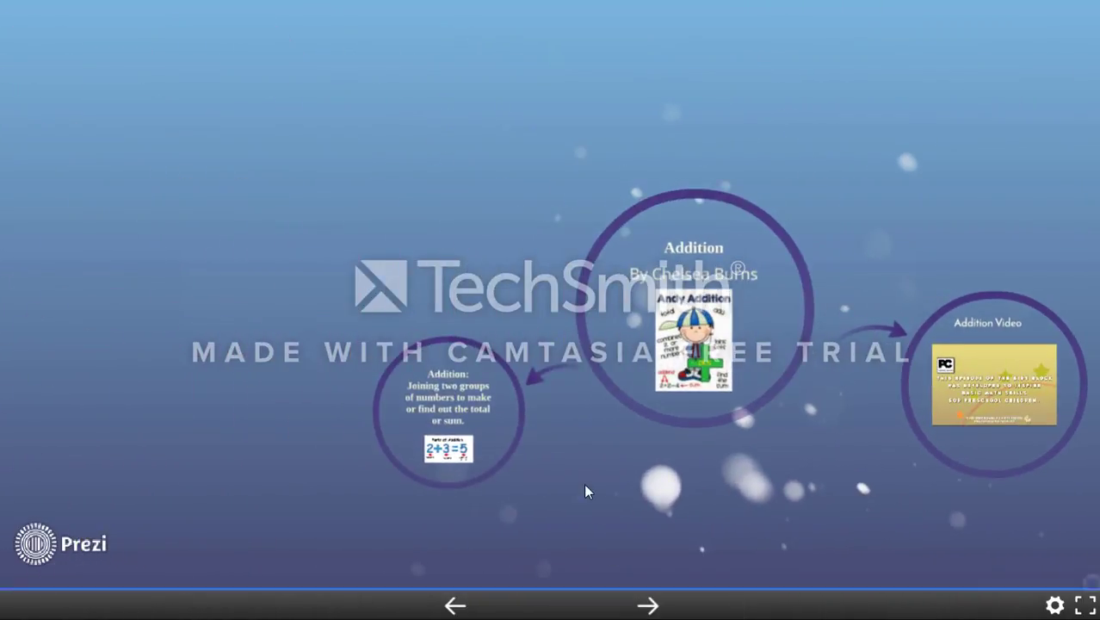
pyautogui.press('Escape')
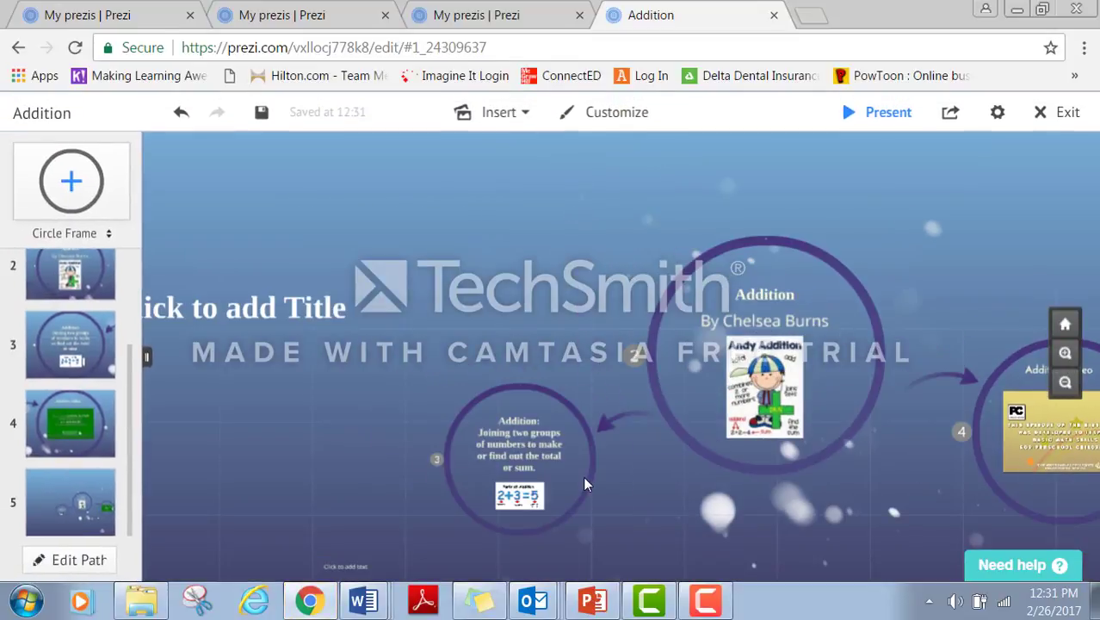